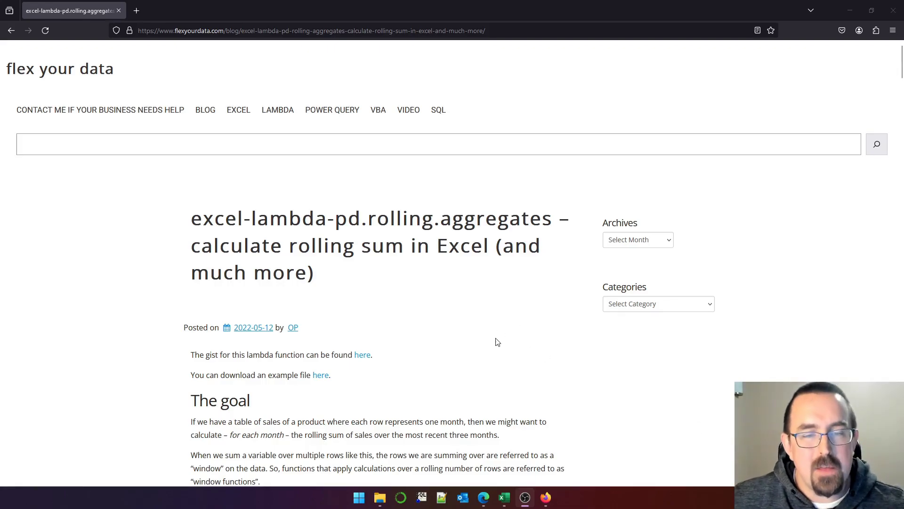
- Scroll through the blog's pd.rolling.aggregate code, then close the Firefox tab to return to Excel
scroll(403, 292, down, 10)
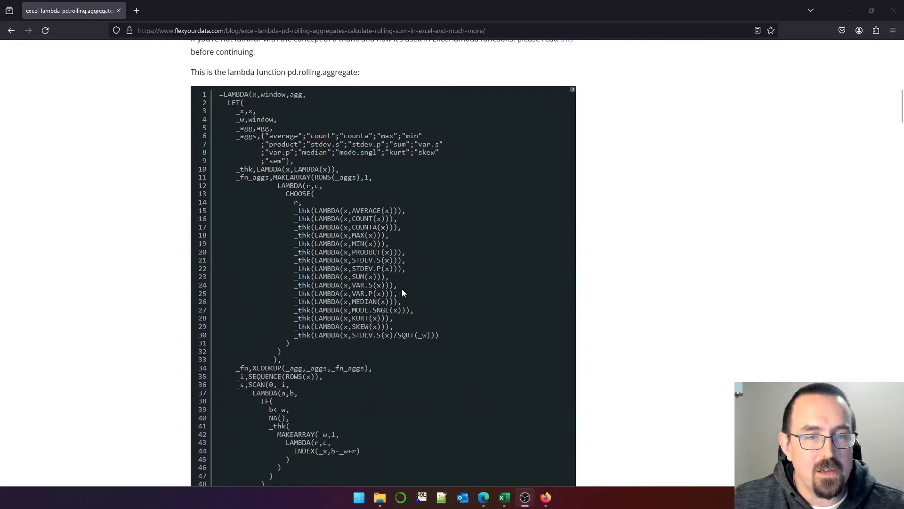
scroll(402, 289, down, 4)
scroll(403, 290, up, 1)
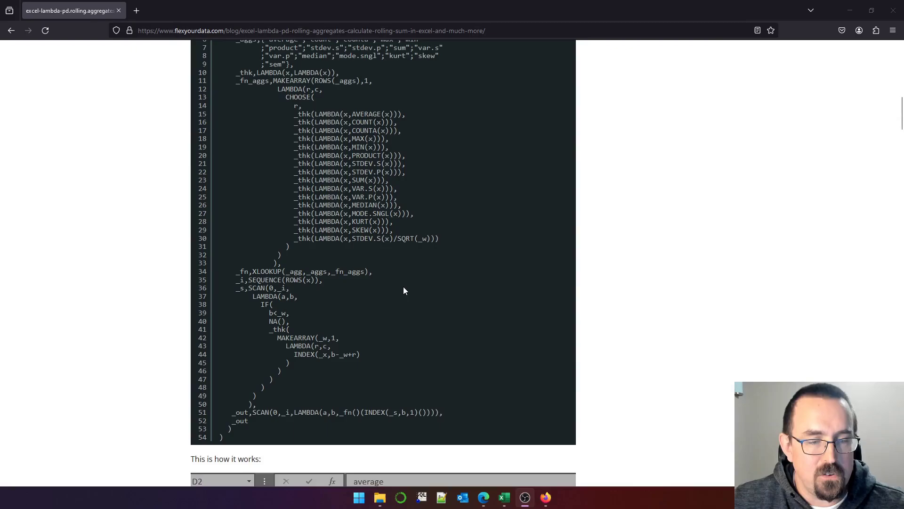
scroll(404, 288, up, 2)
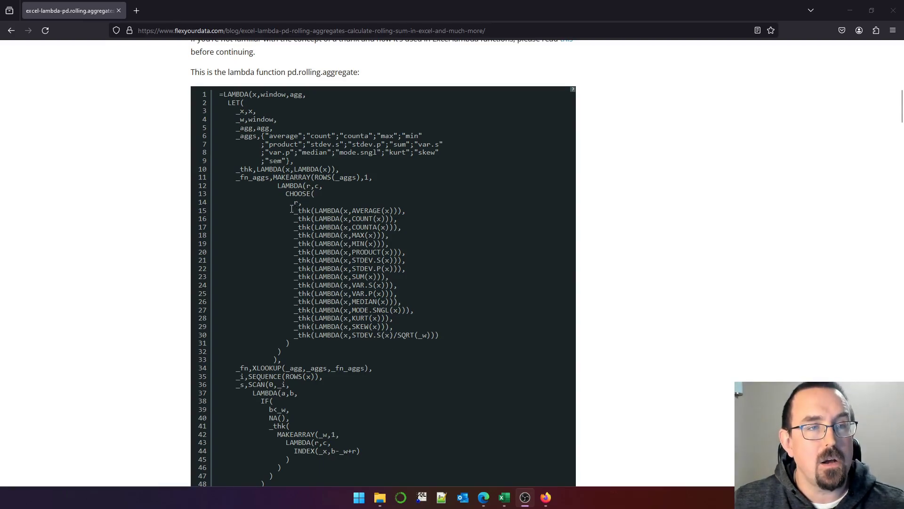
click(118, 11)
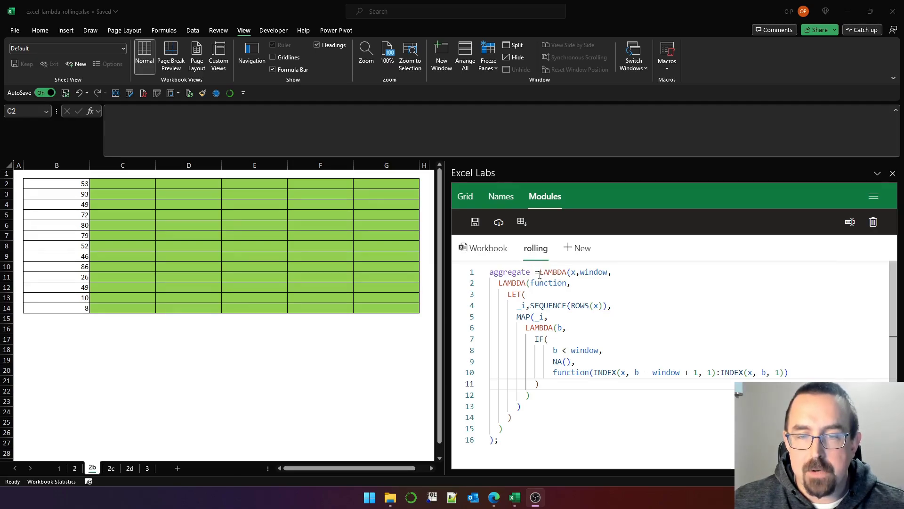
double_click(546, 272)
double_click(516, 283)
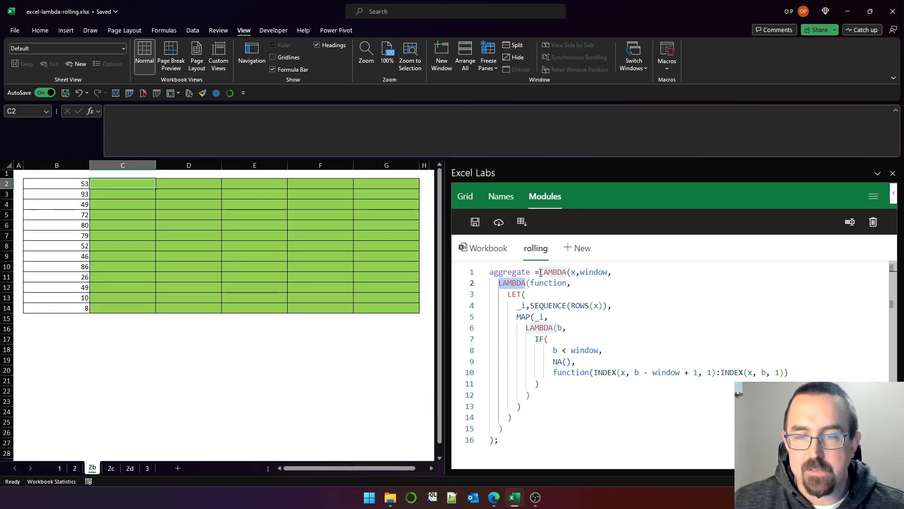
drag(539, 272, 612, 272)
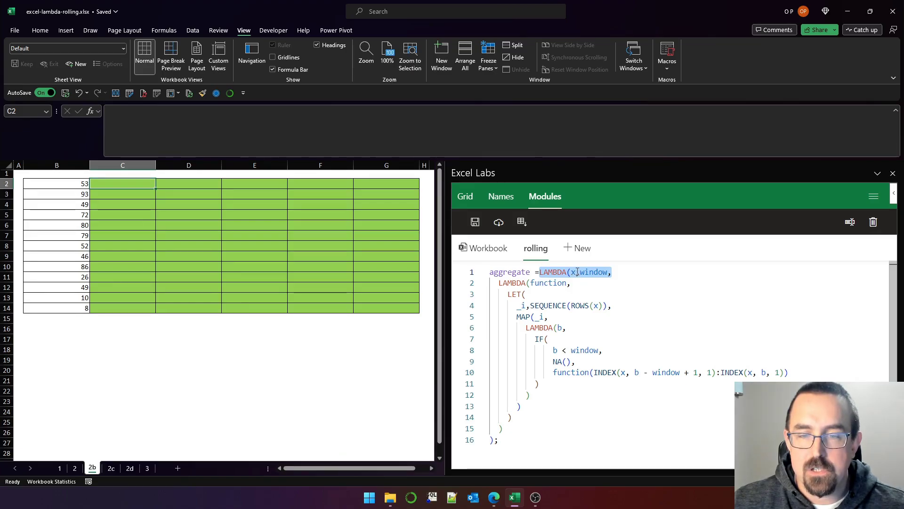
drag(77, 183, 74, 308)
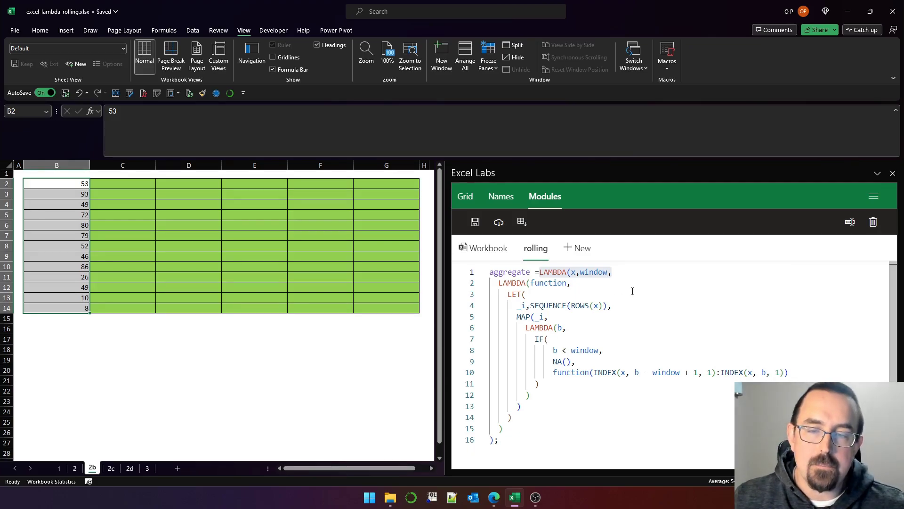
click(603, 283)
click(578, 272)
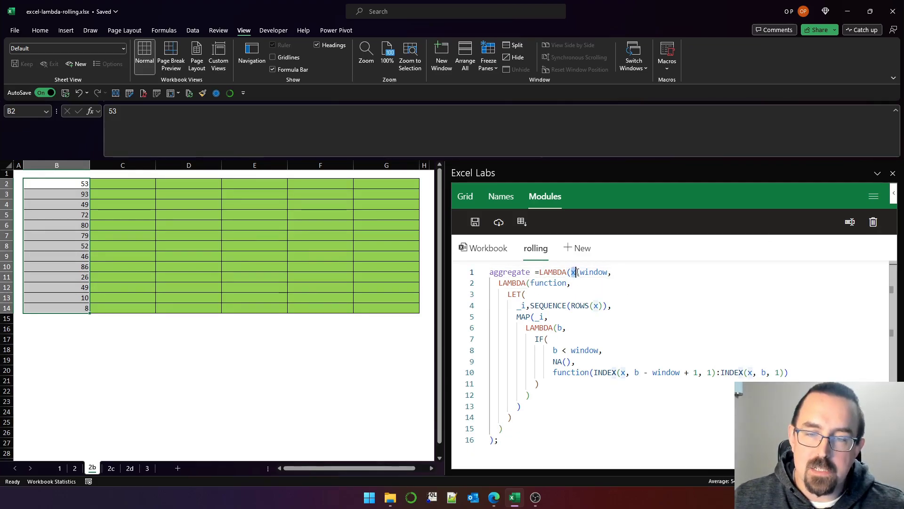
double_click(593, 272)
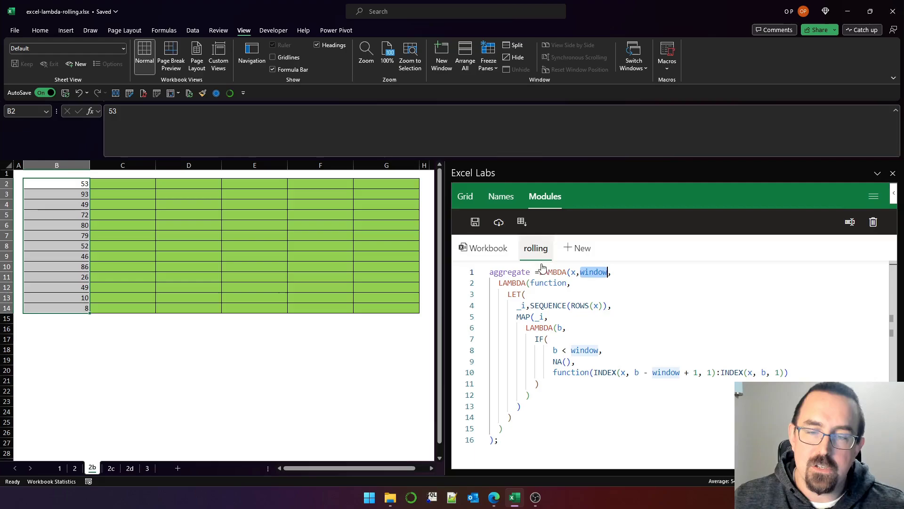
mouse_move(491, 283)
mouse_down()
mouse_move(509, 398)
mouse_move(525, 430)
mouse_up()
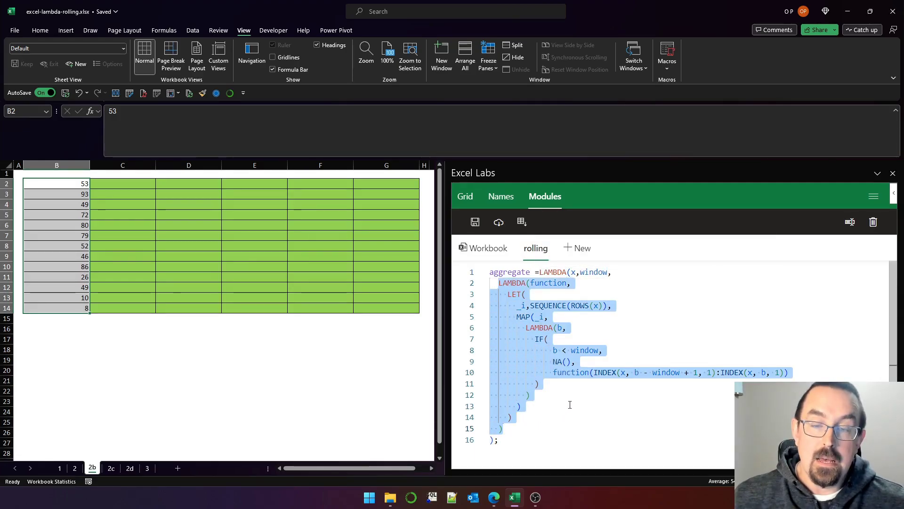
double_click(547, 282)
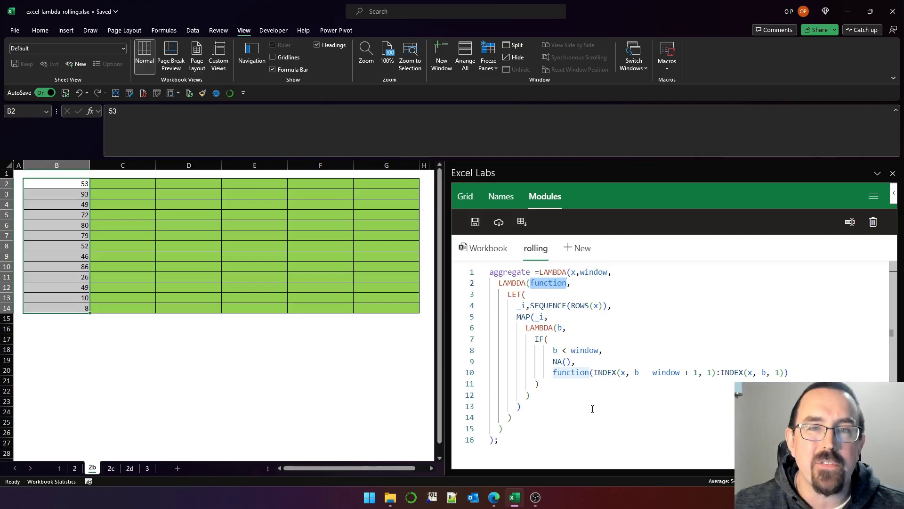
click(133, 184)
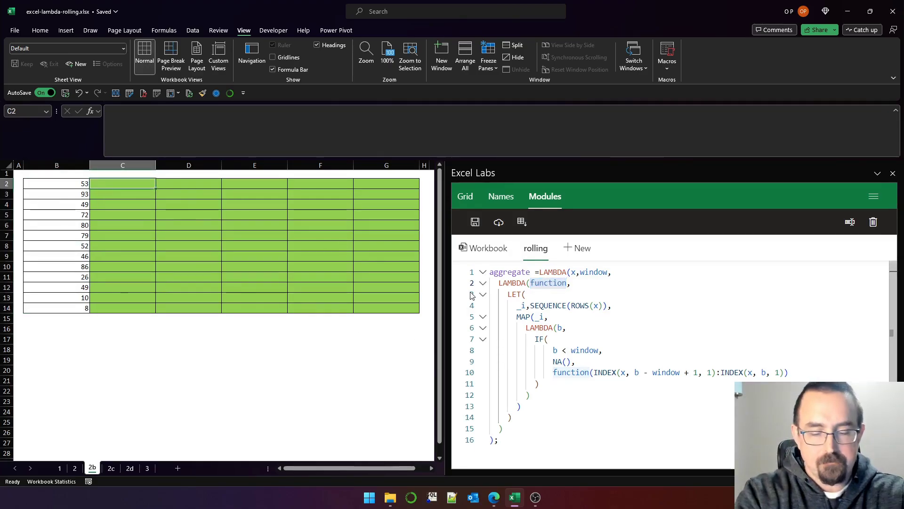
- Enter =rolling.aggregate(B2:B14, 5)(SUM) in C2 to spill rolling 5-row sums
text(=rolling.aggregate()
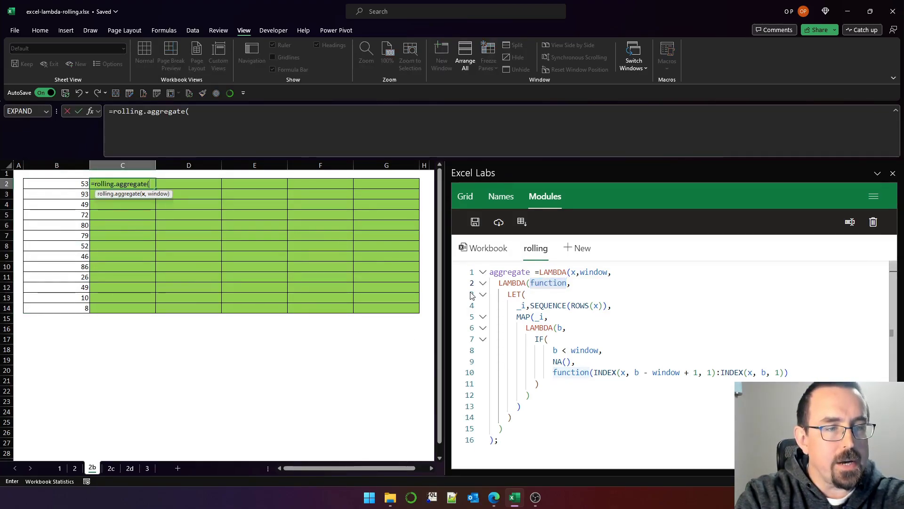
key(Left)
key(ctrl+shift+Down)
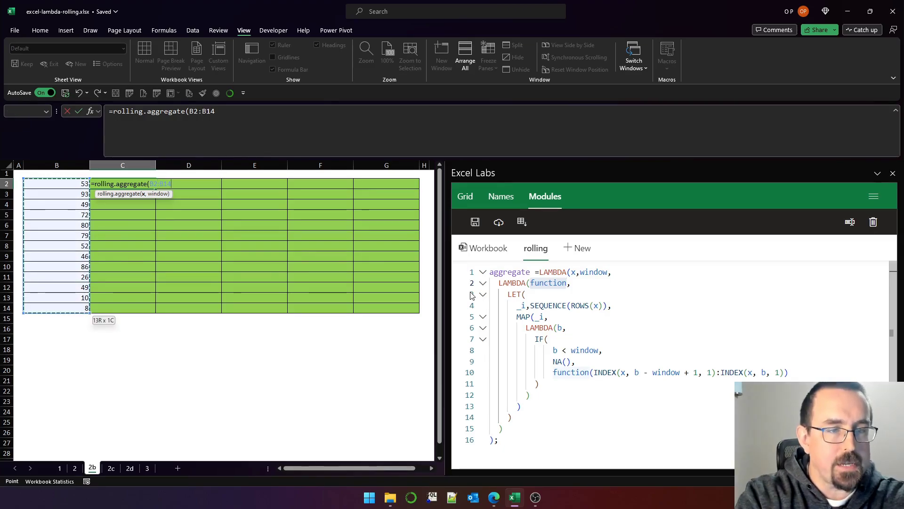
text(, 5)
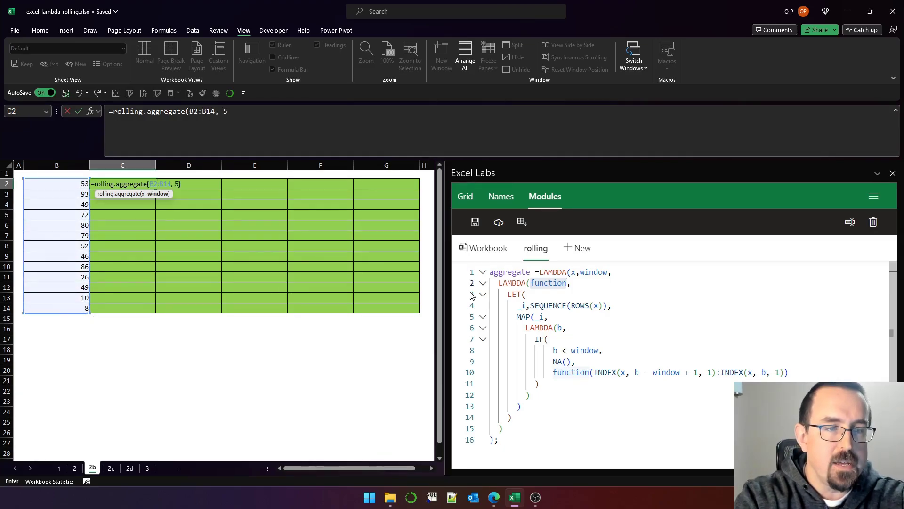
text()()
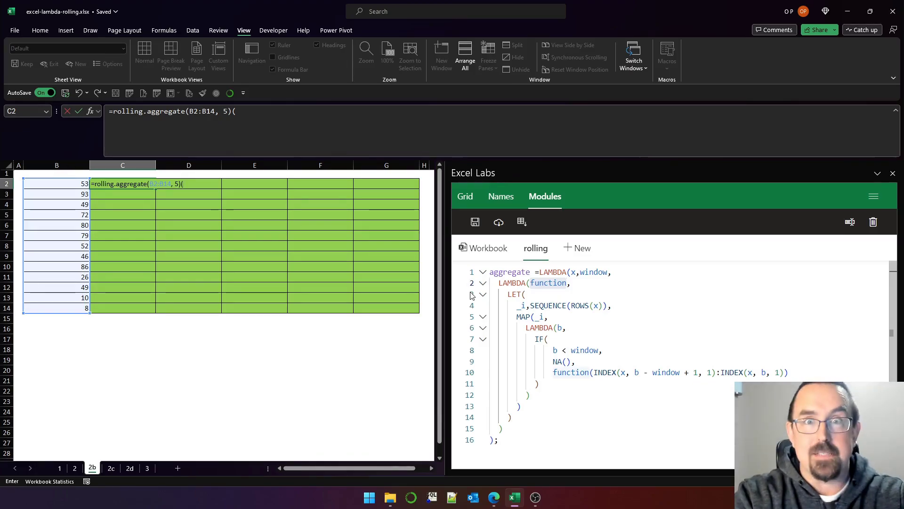
text(SU)
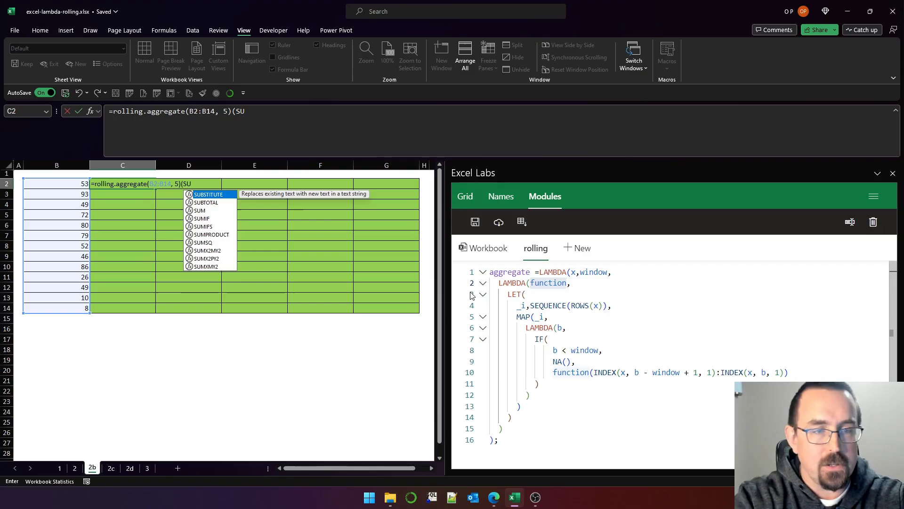
text(M))
key(Return)
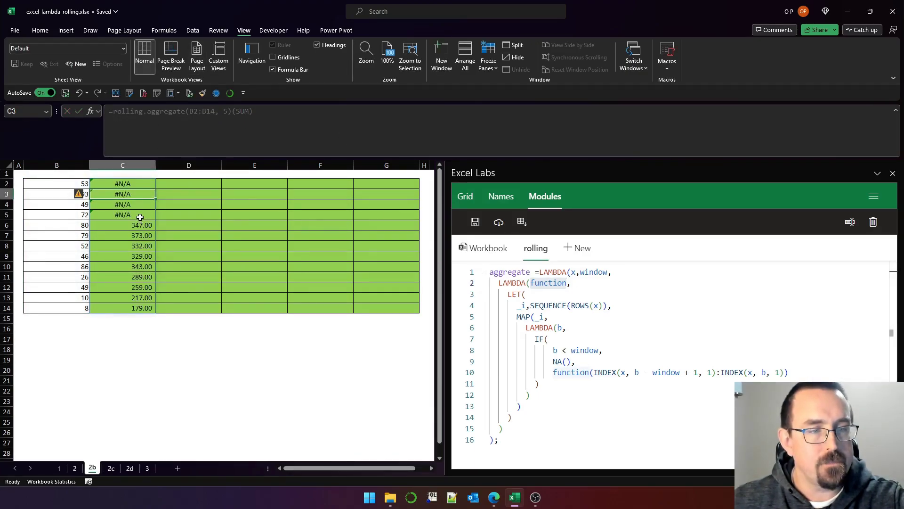
drag(139, 216, 127, 184)
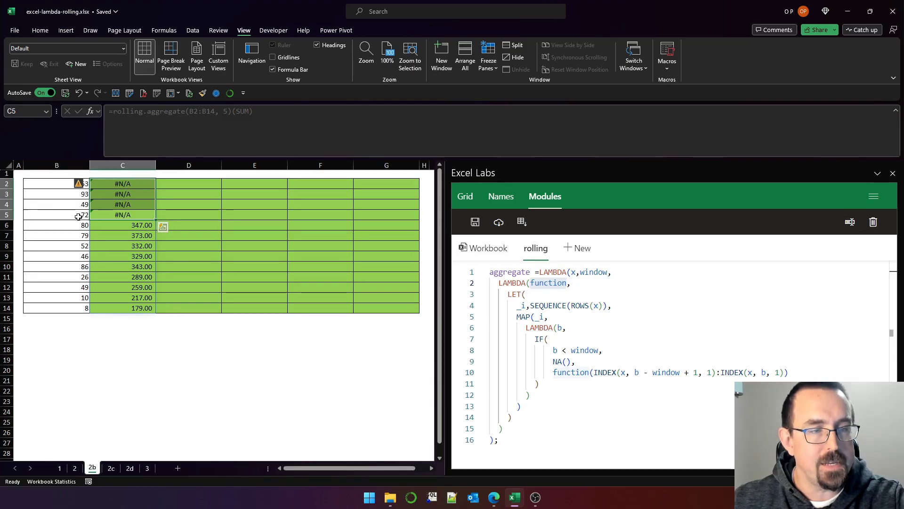
drag(78, 216, 81, 185)
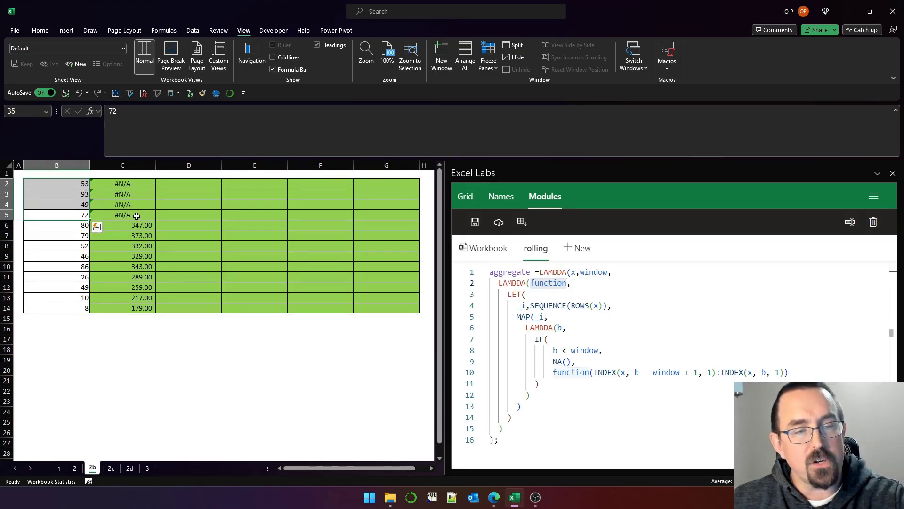
click(75, 225)
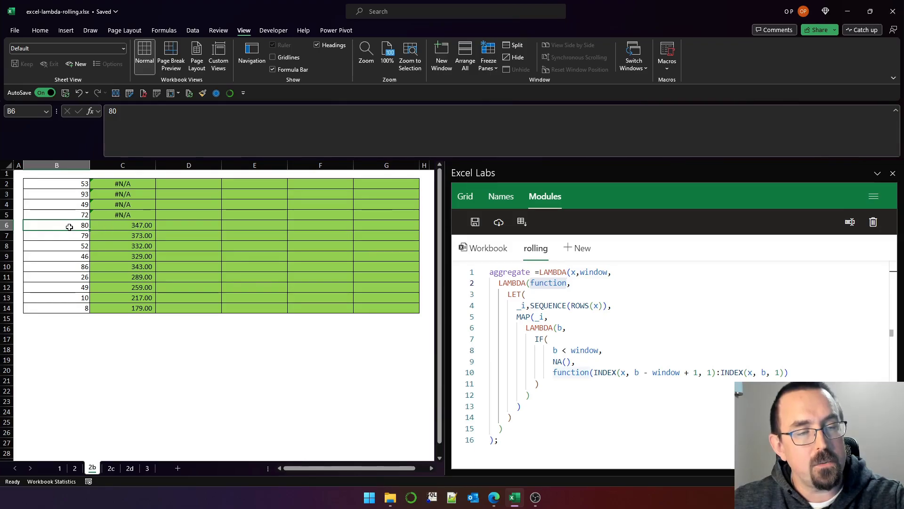
drag(71, 224, 71, 186)
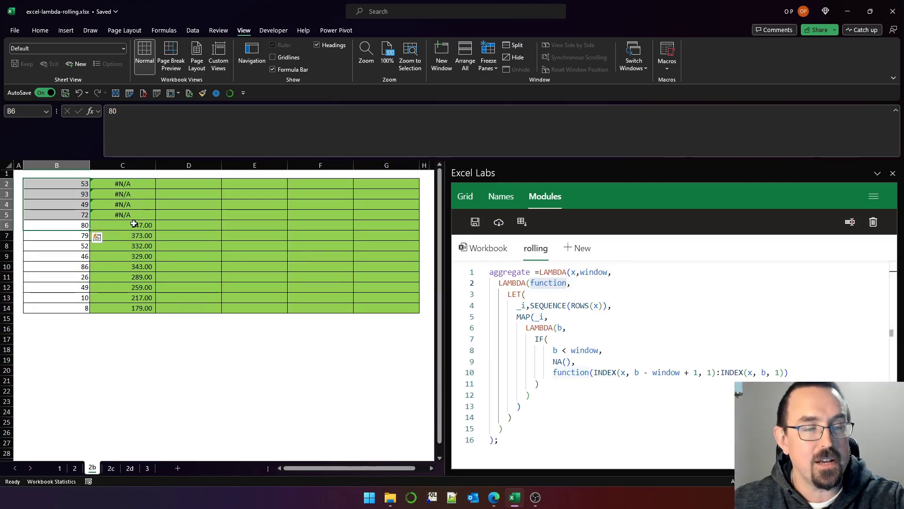
click(93, 224)
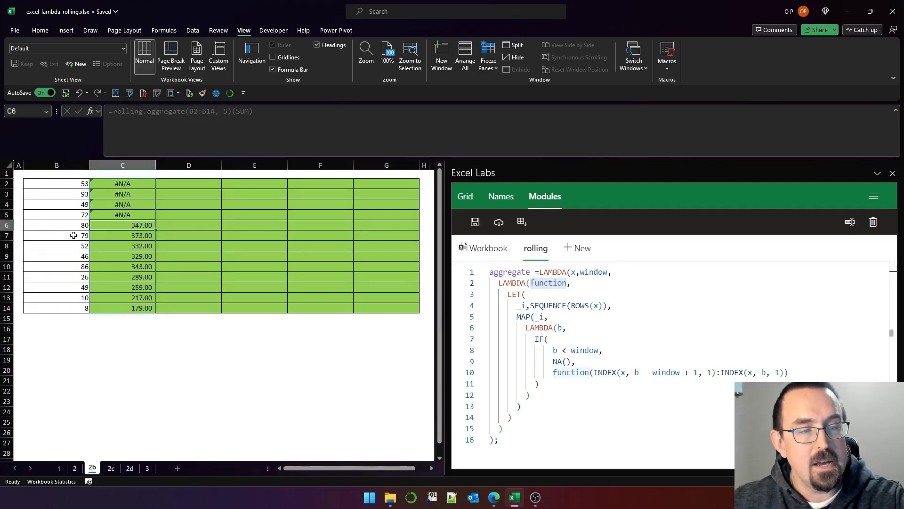
drag(74, 234, 76, 195)
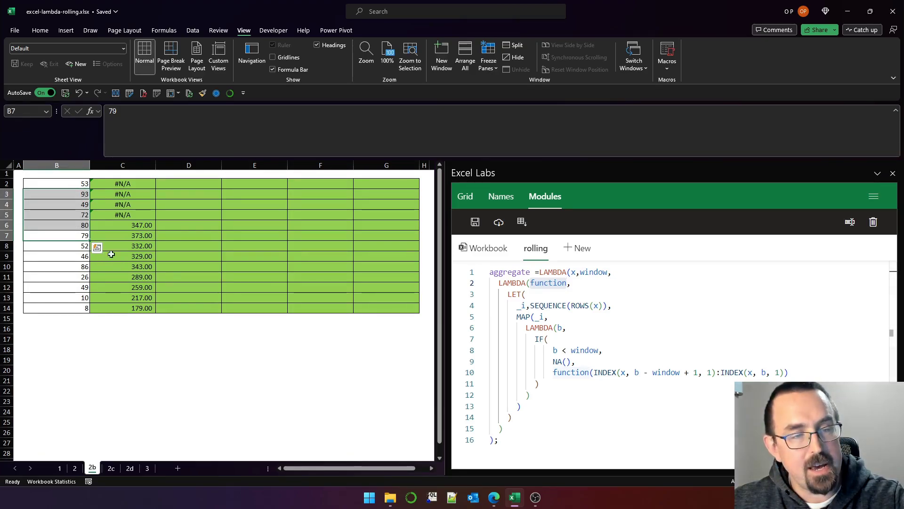
click(146, 234)
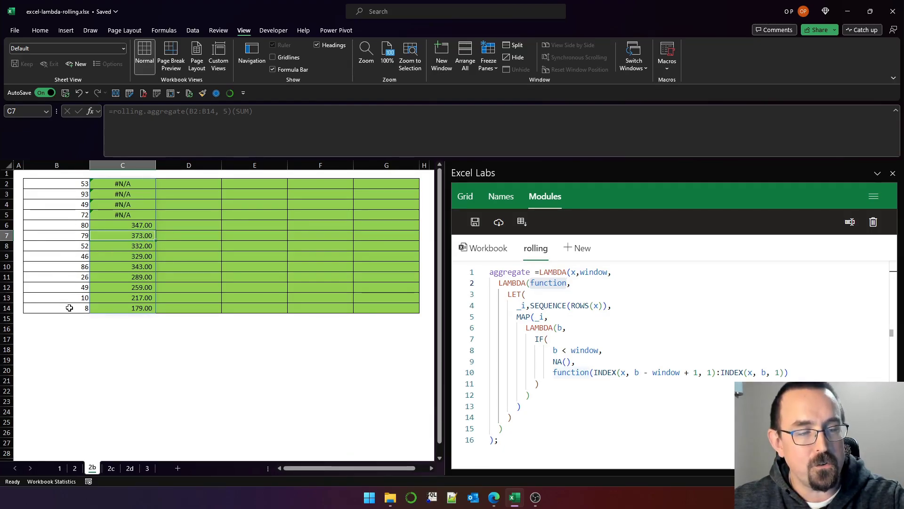
drag(74, 308, 74, 267)
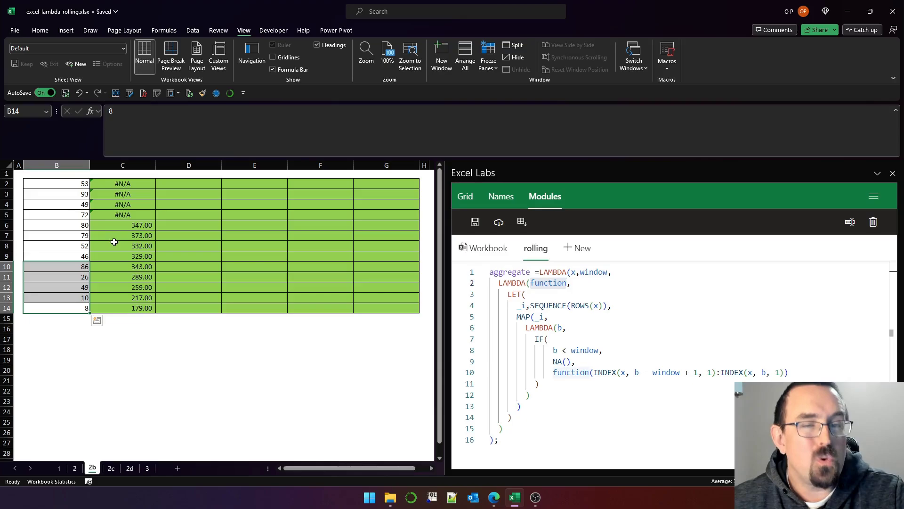
- Change C2's rolling formula from SUM to AVERAGE
click(136, 179)
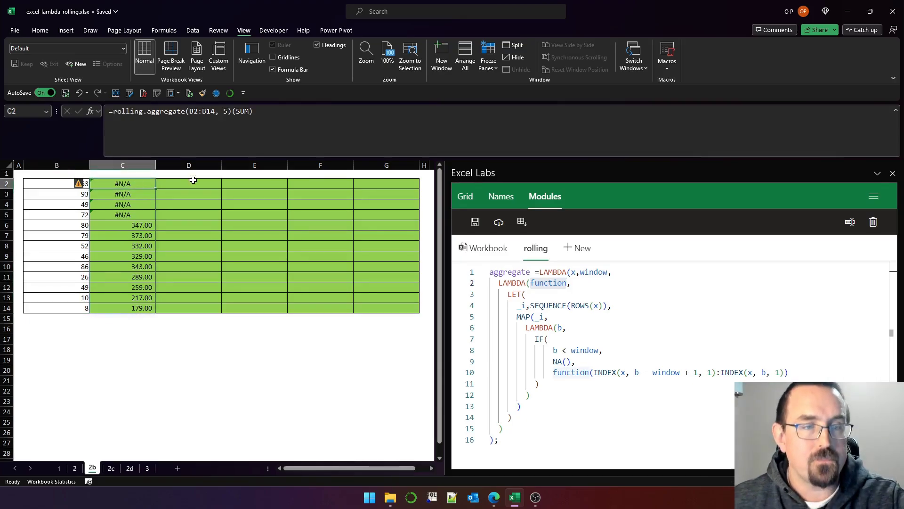
double_click(242, 111)
text(AVERAGE)
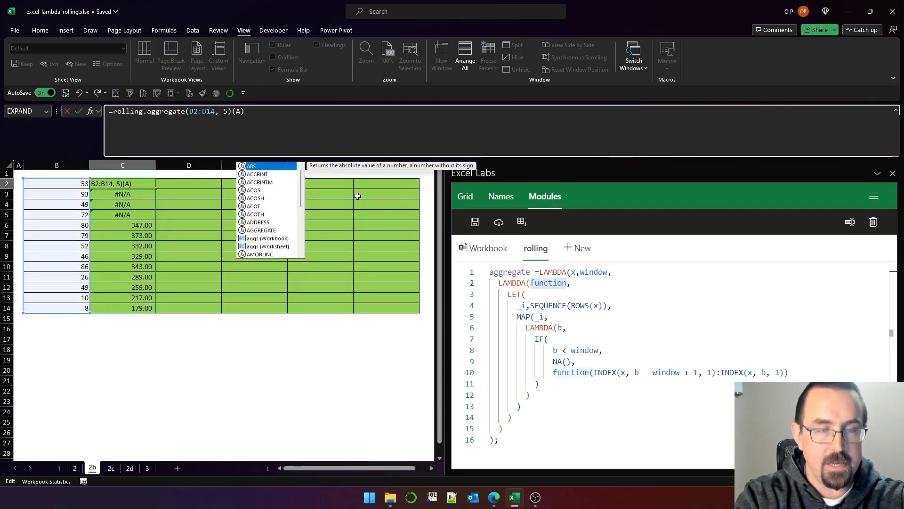
key(Return)
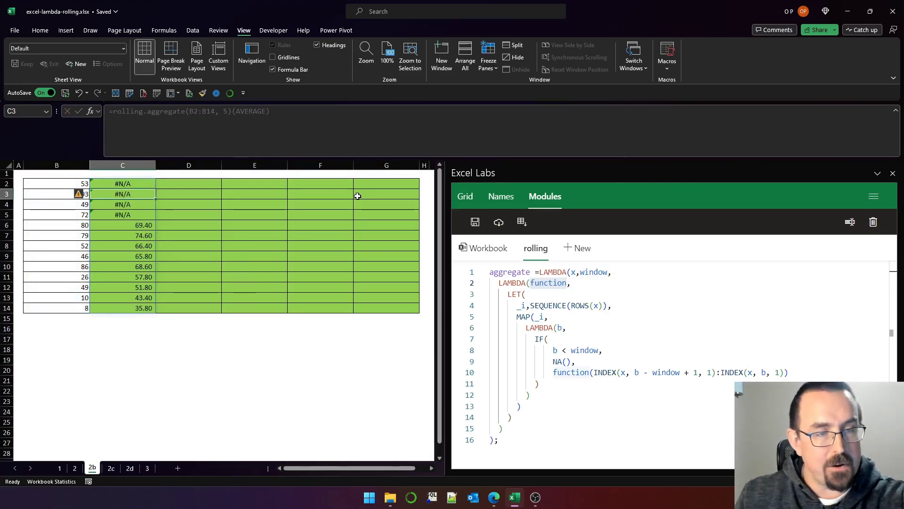
- Switch C2's rolling formula from AVERAGE to MAX
click(122, 183)
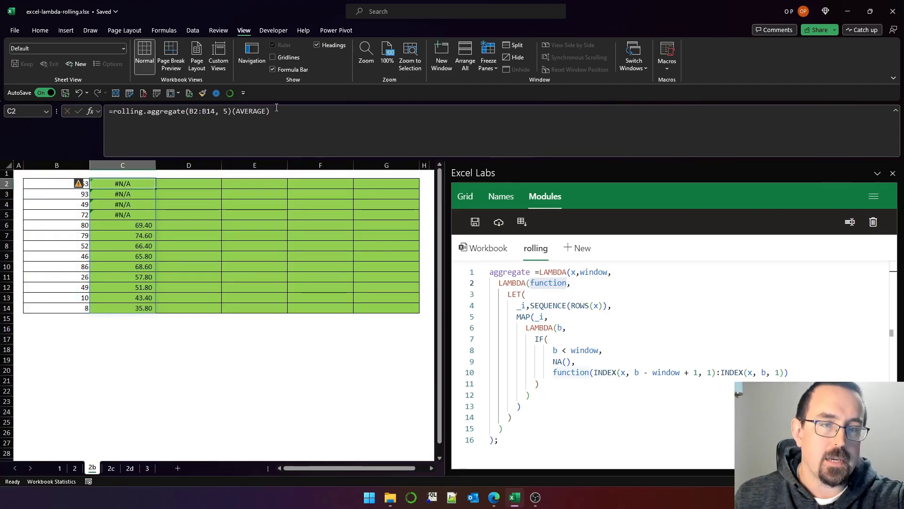
click(250, 111)
double_click(251, 112)
text(MAX)
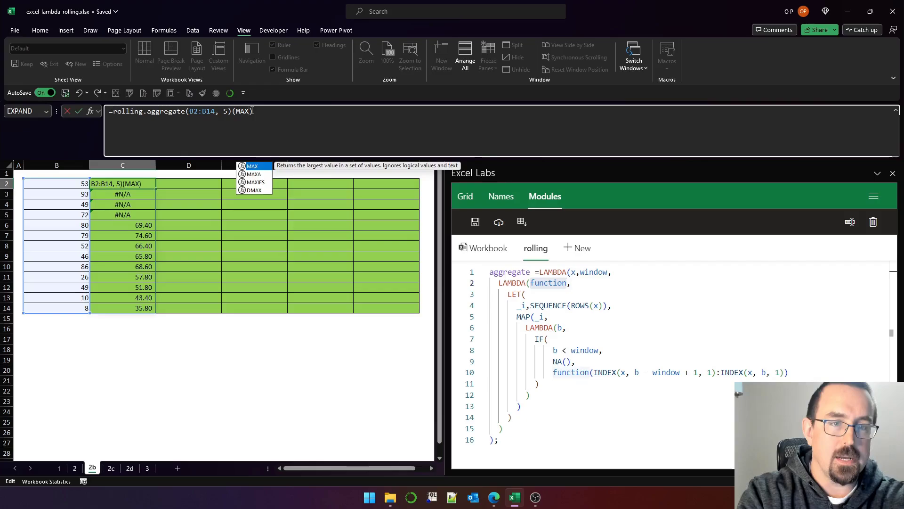
key(Return)
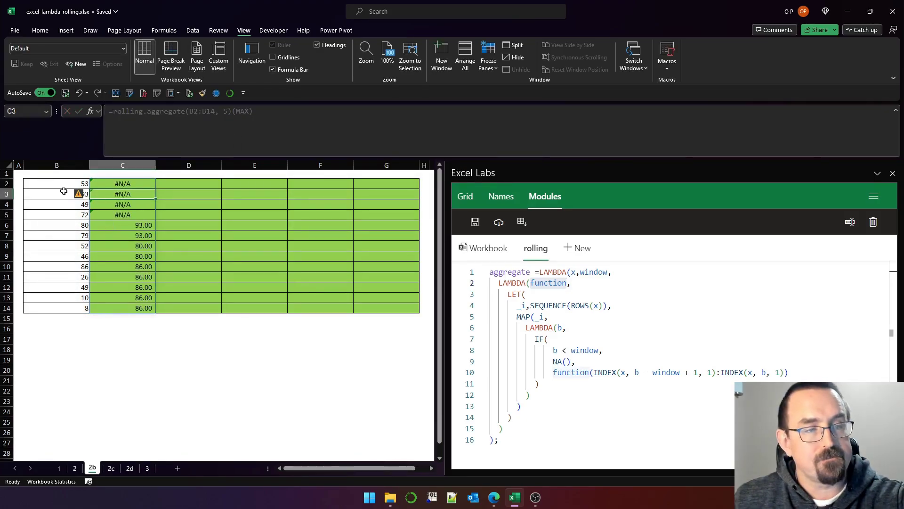
- Restore SUM in C2's rolling formula, giving totals 347.00 down to 179.00
click(137, 182)
double_click(244, 112)
text(S)
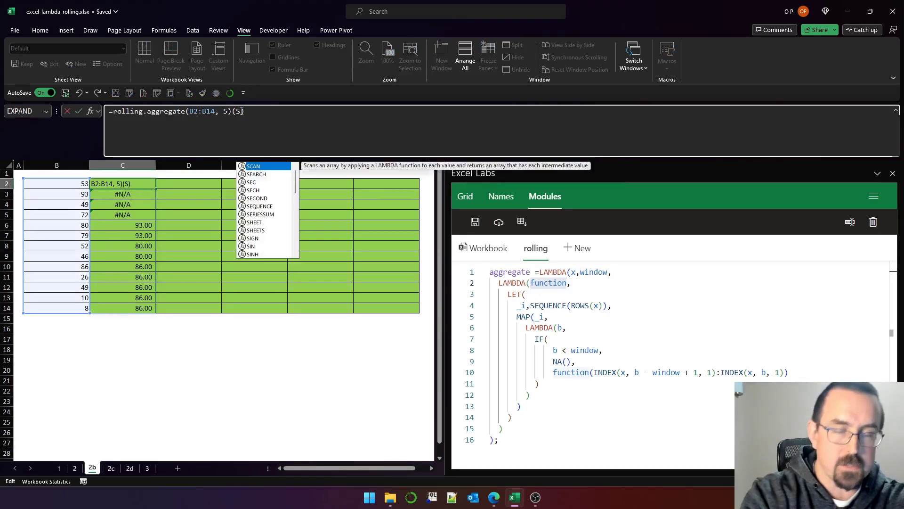
text(UM)
key(Return)
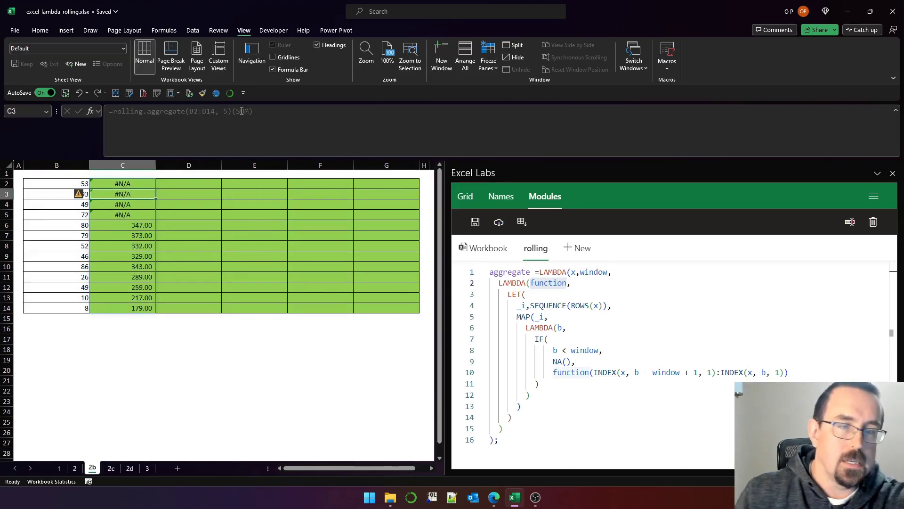
click(573, 272)
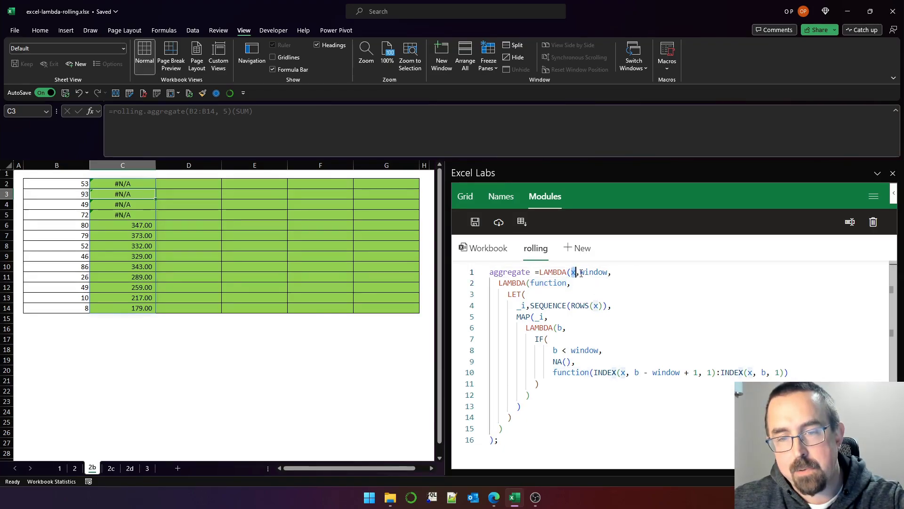
double_click(583, 272)
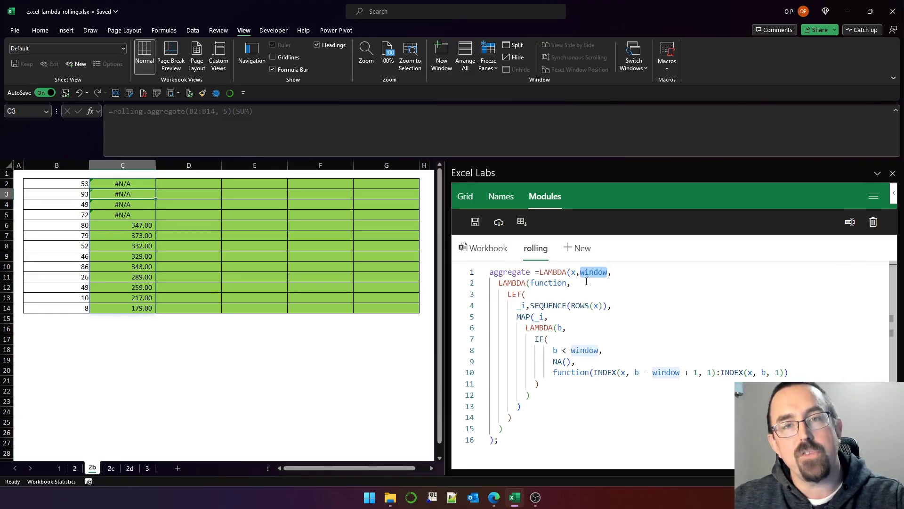
double_click(546, 282)
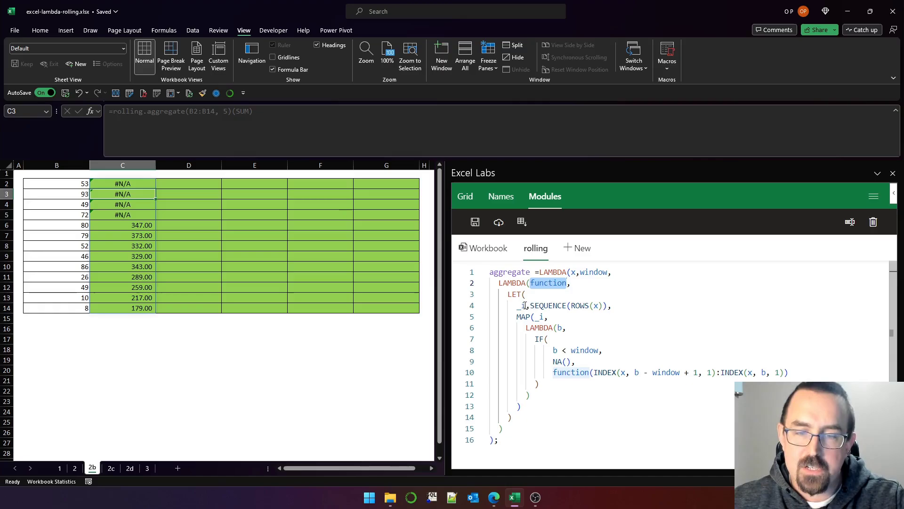
drag(531, 307, 607, 306)
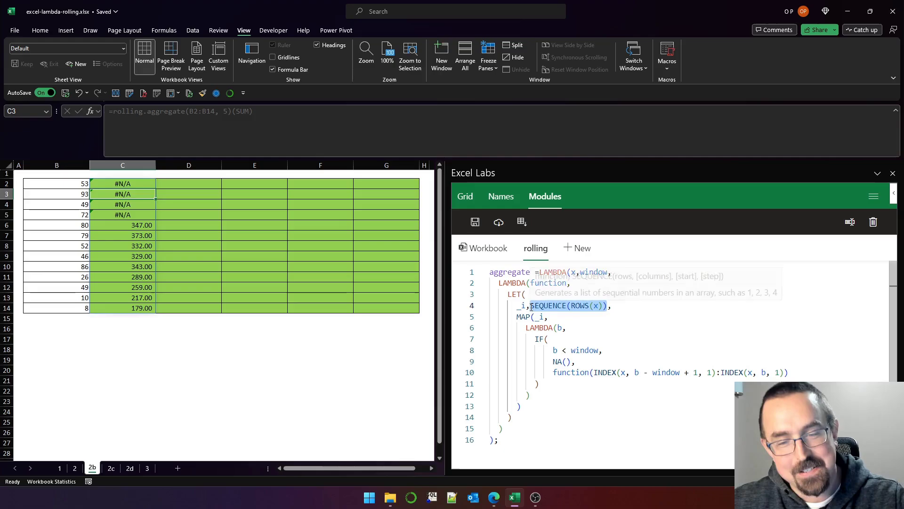
drag(515, 305, 525, 306)
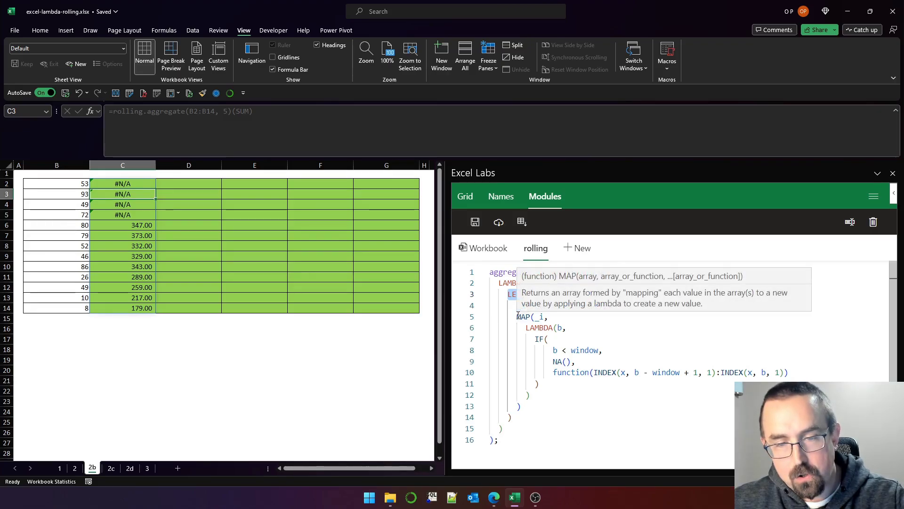
click(517, 317)
key(shift+Down)
key(shift+Down)
key(shift+Down)
key(shift+Down)
key(shift+Down)
key(shift+Down)
key(shift+Down)
key(shift+Down)
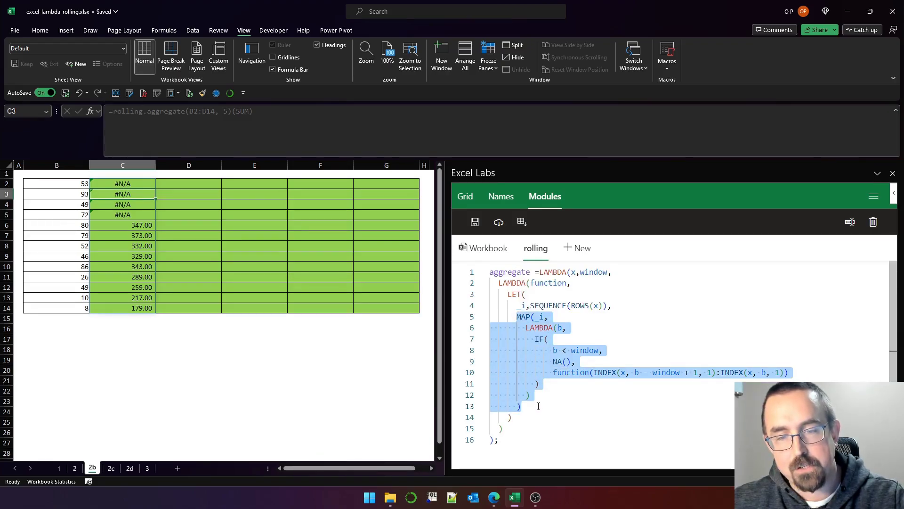
key(shift+End)
double_click(537, 317)
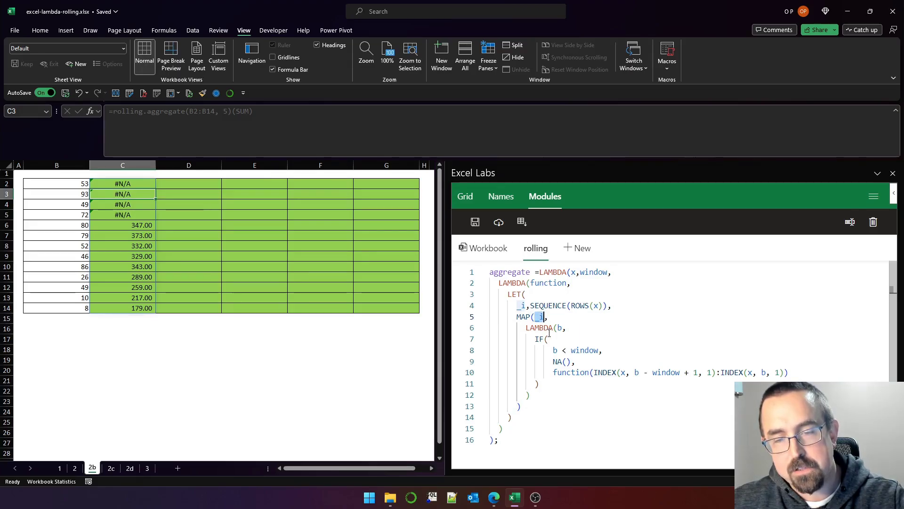
drag(526, 328, 540, 394)
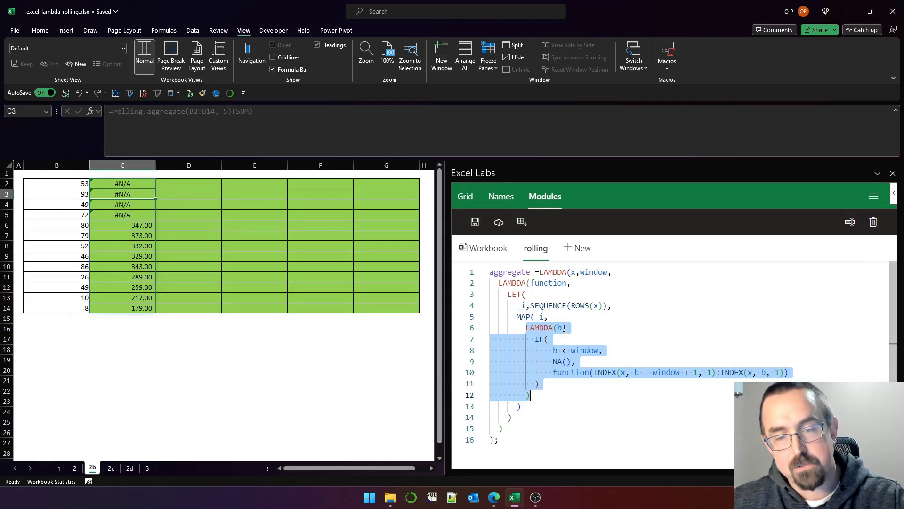
click(554, 351)
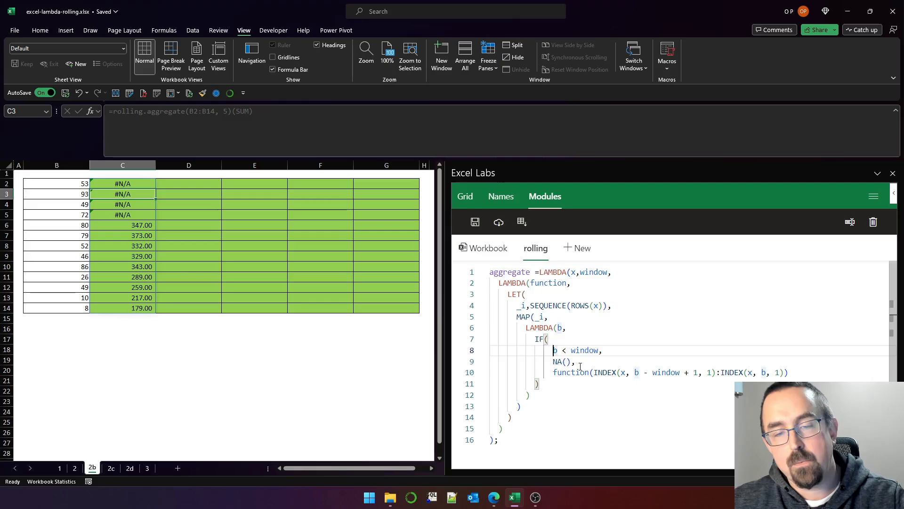
drag(536, 341, 557, 384)
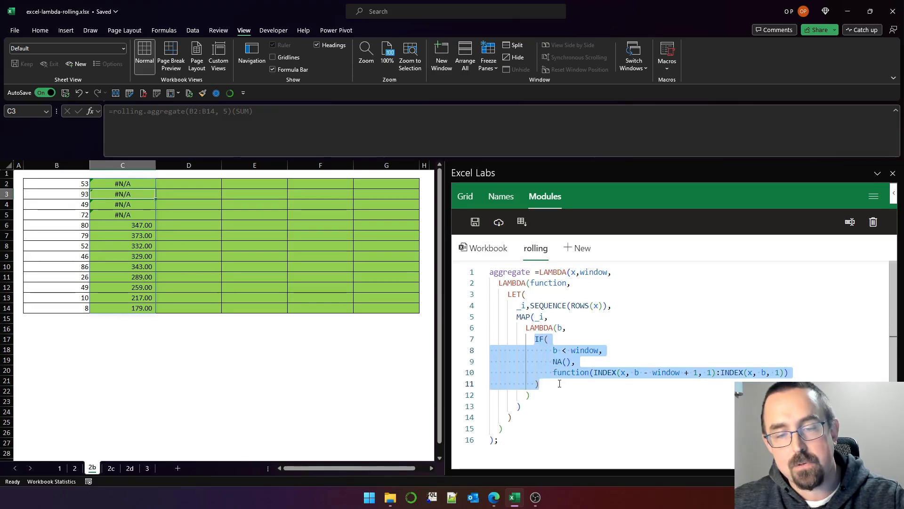
click(555, 351)
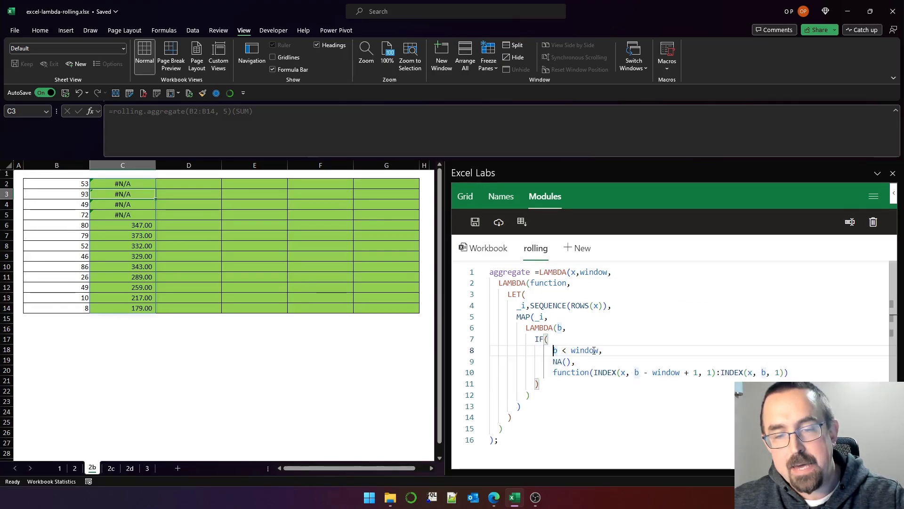
double_click(587, 352)
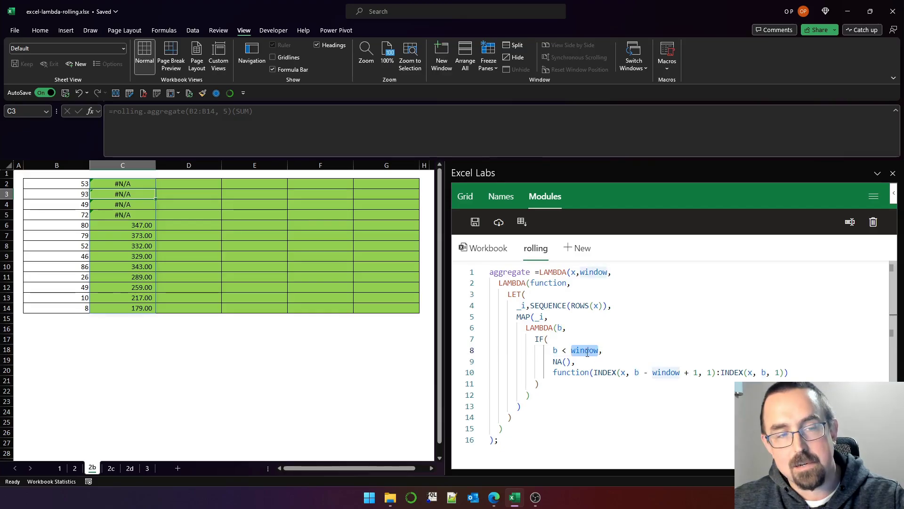
mouse_move(553, 350)
mouse_down()
mouse_move(596, 352)
mouse_move(567, 361)
mouse_up()
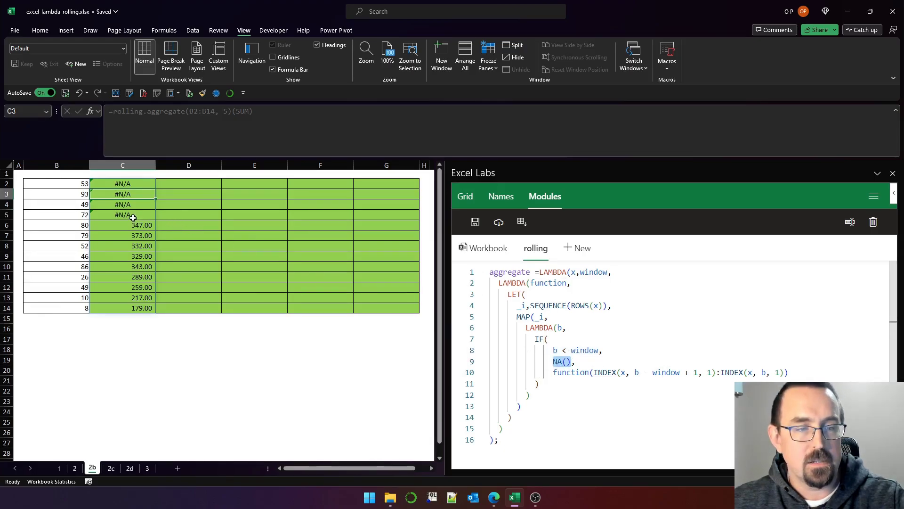
drag(122, 215, 134, 184)
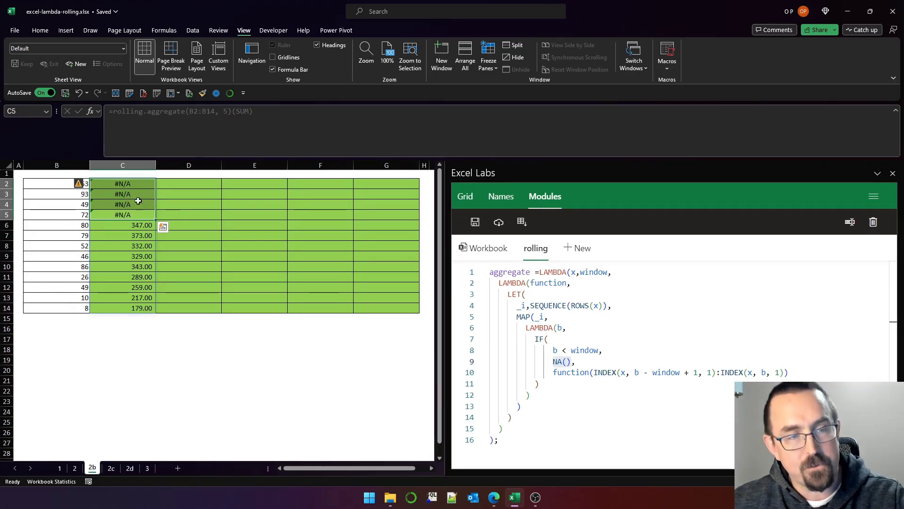
drag(126, 184, 136, 218)
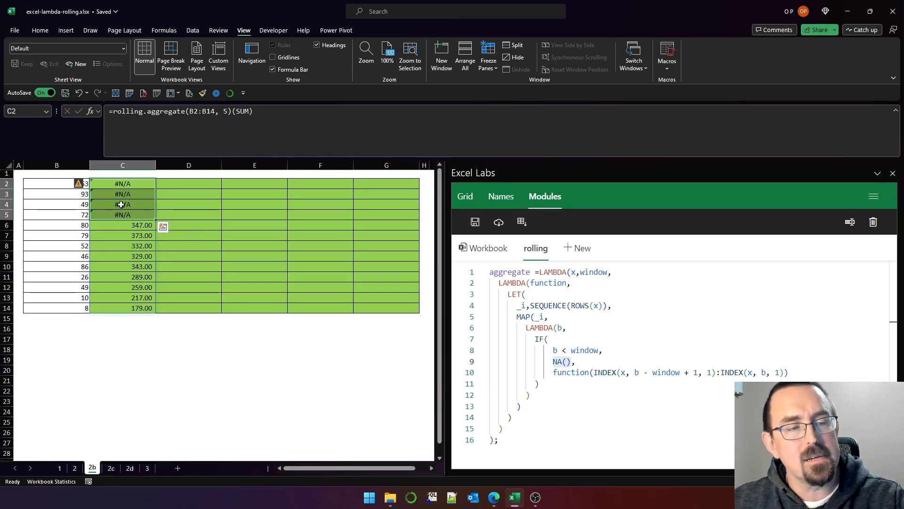
drag(79, 216, 79, 181)
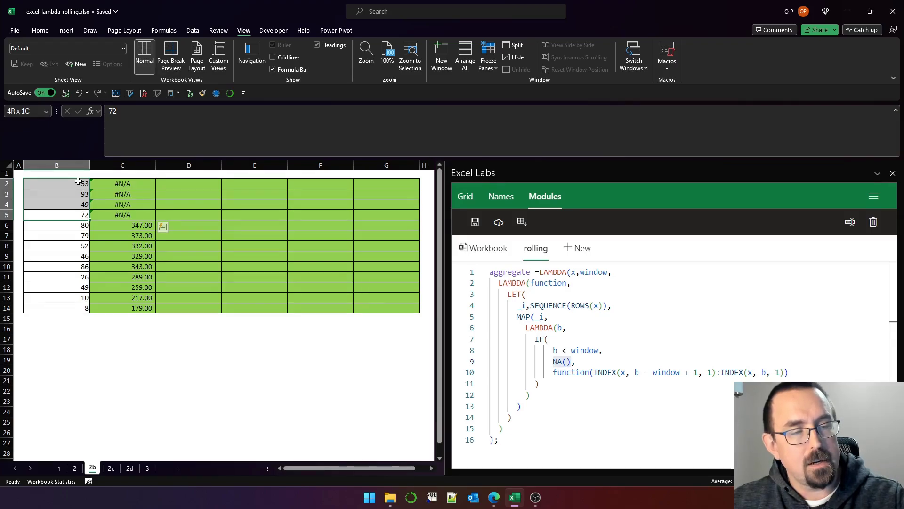
drag(79, 181, 79, 182)
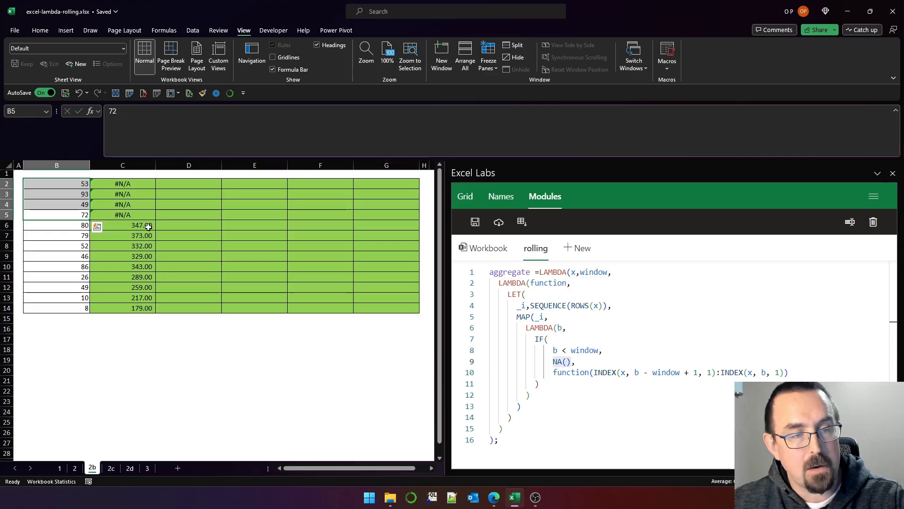
drag(148, 224, 165, 303)
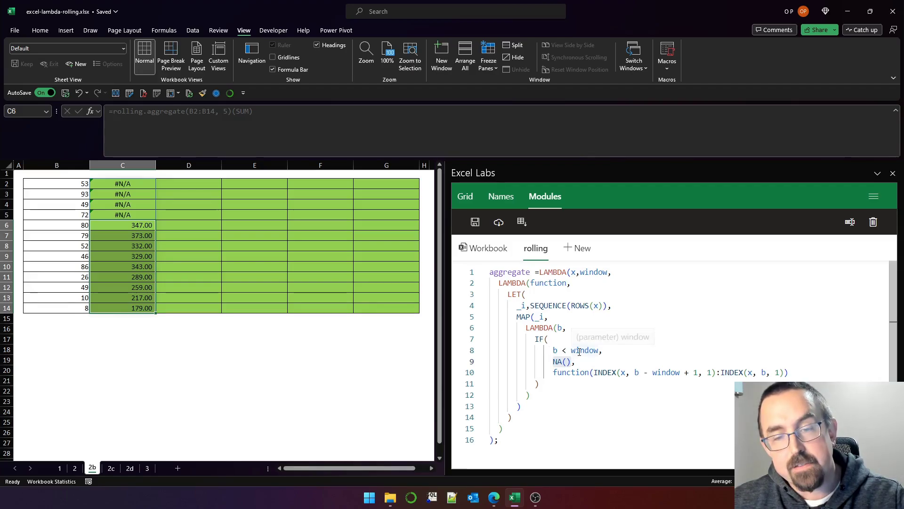
drag(554, 373, 811, 369)
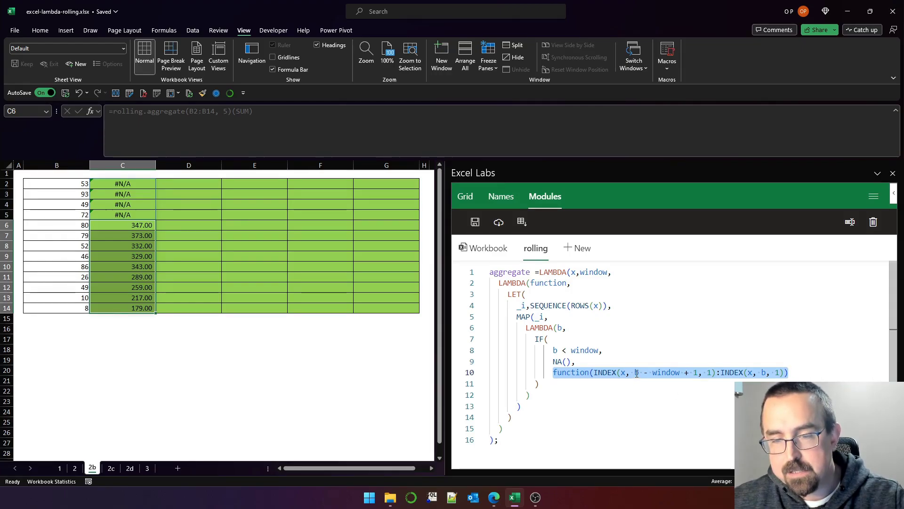
click(594, 372)
drag(596, 373, 783, 373)
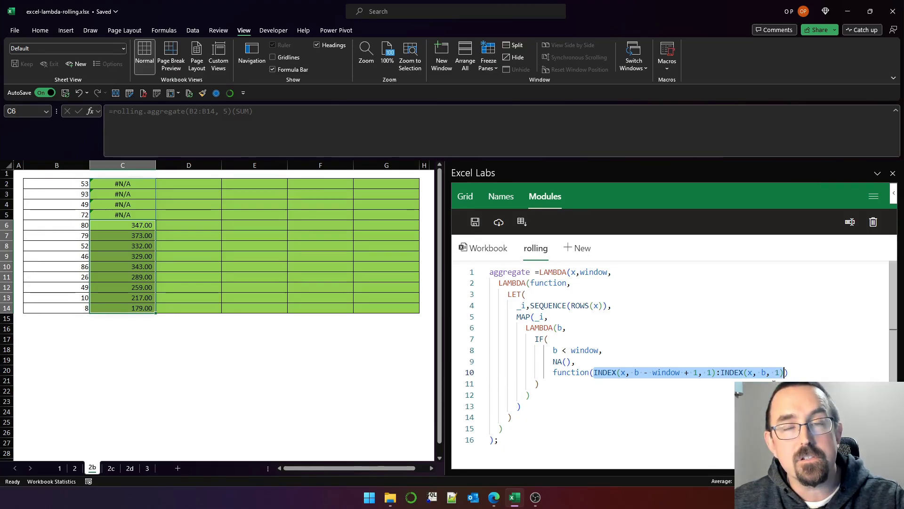
drag(716, 372, 595, 373)
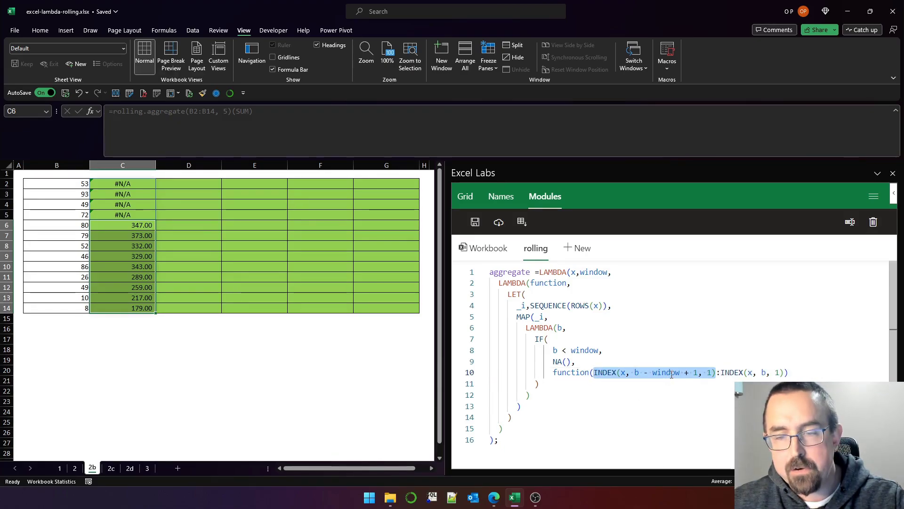
click(60, 225)
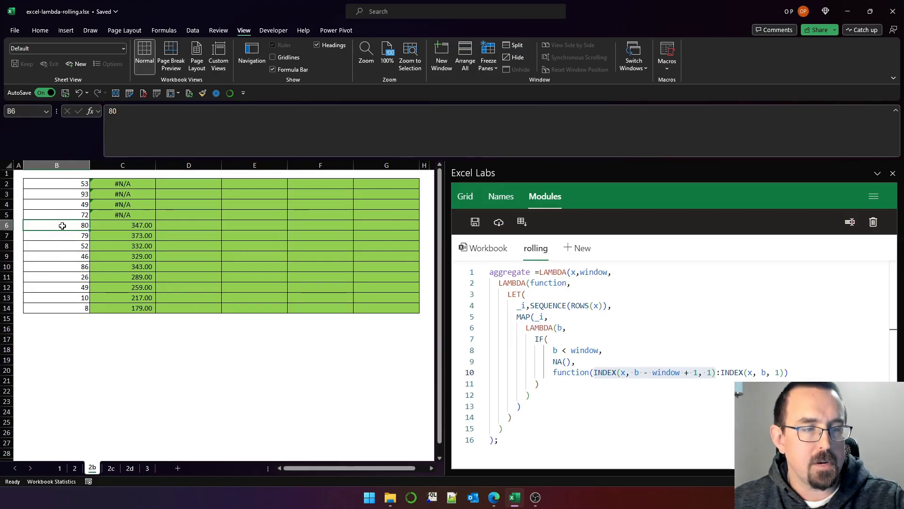
click(73, 173)
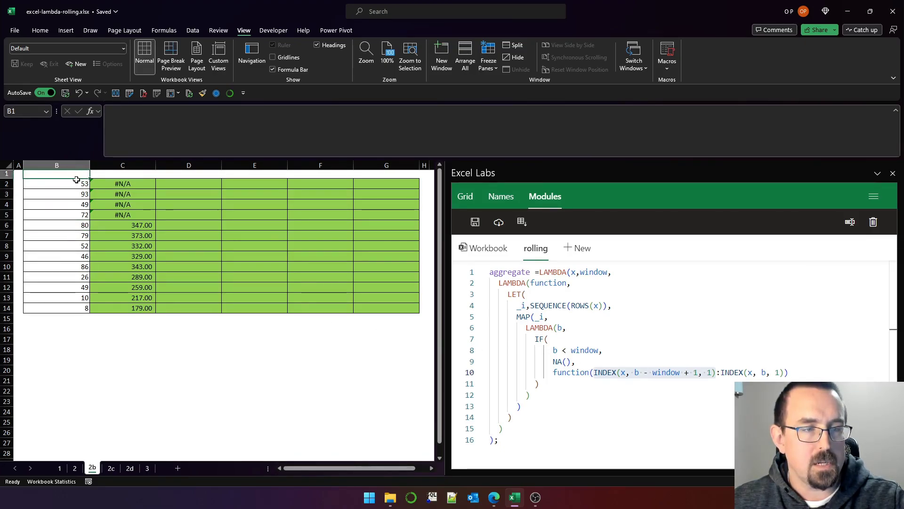
click(76, 182)
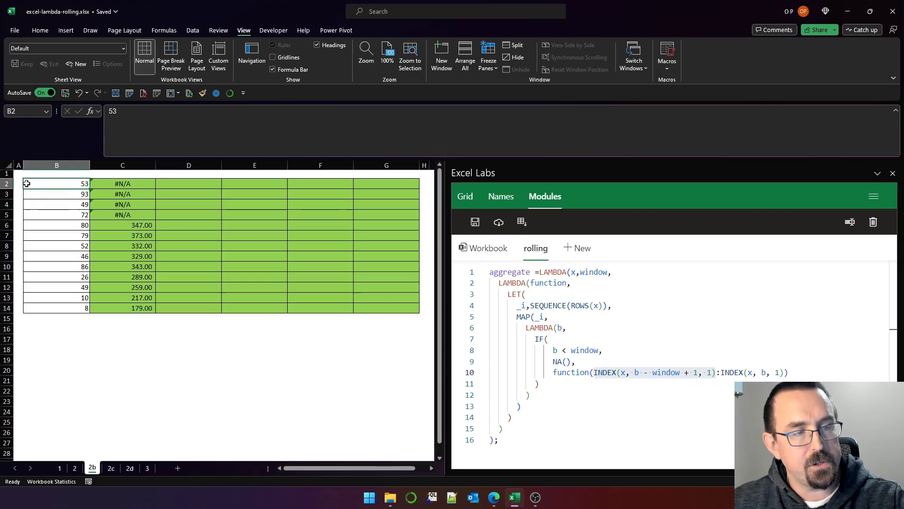
click(722, 373)
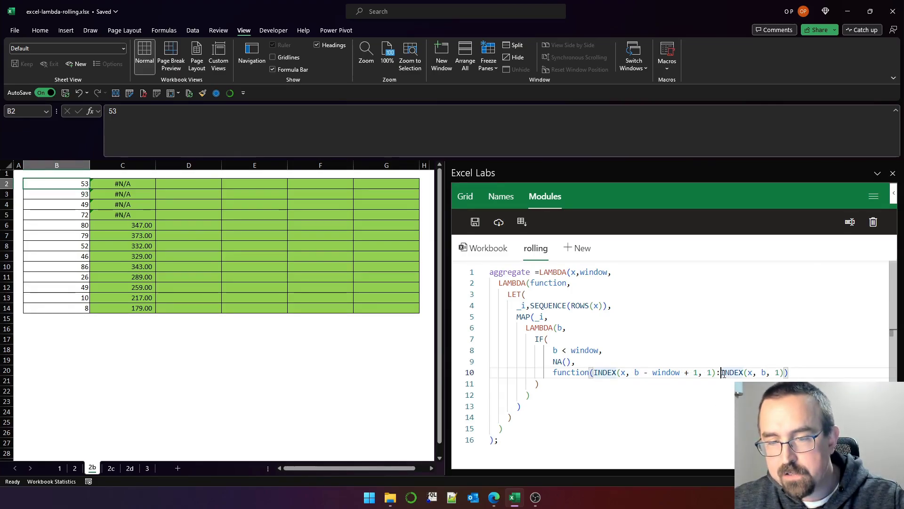
drag(722, 373, 780, 372)
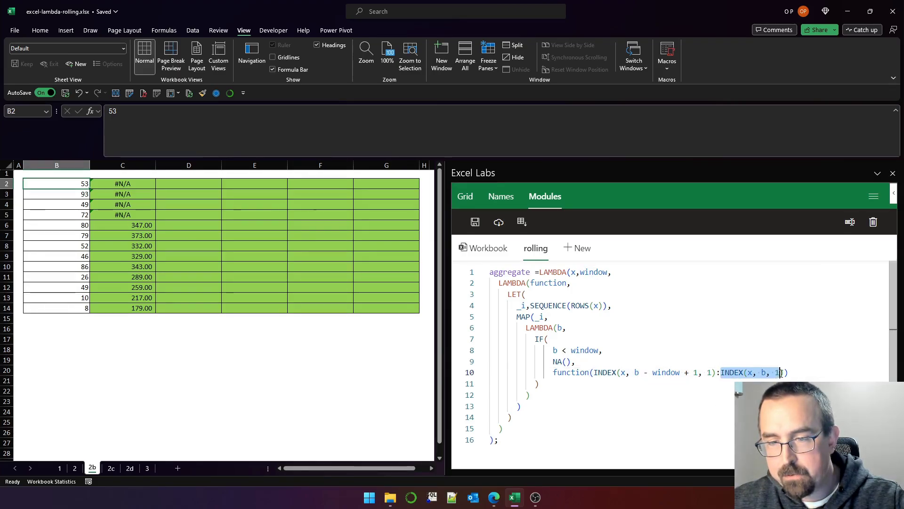
click(55, 225)
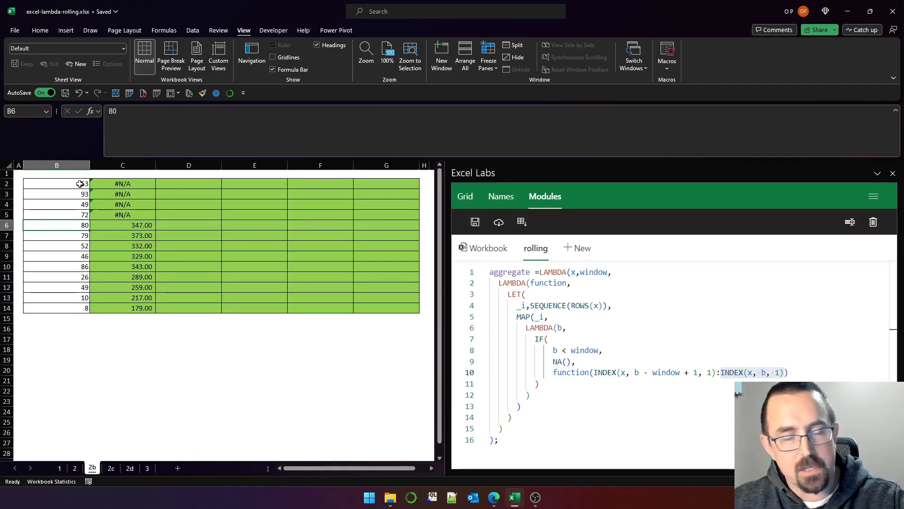
drag(78, 183, 81, 225)
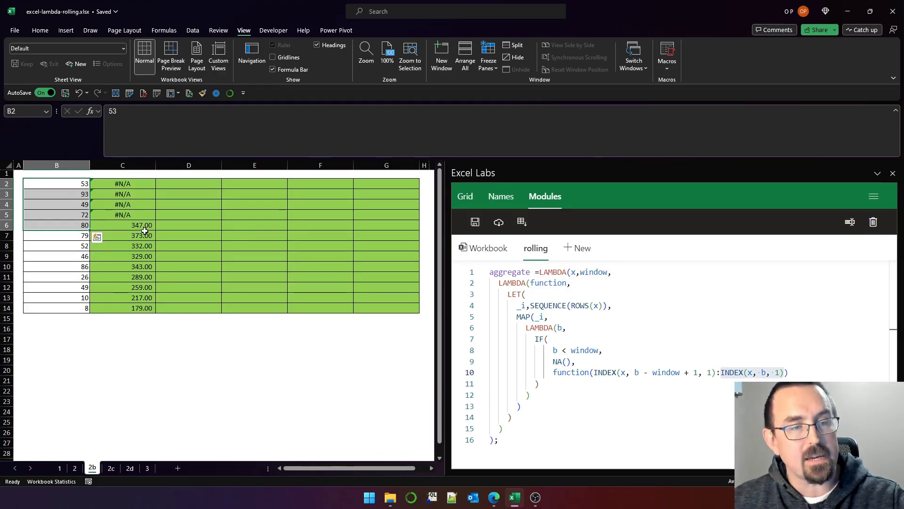
click(161, 226)
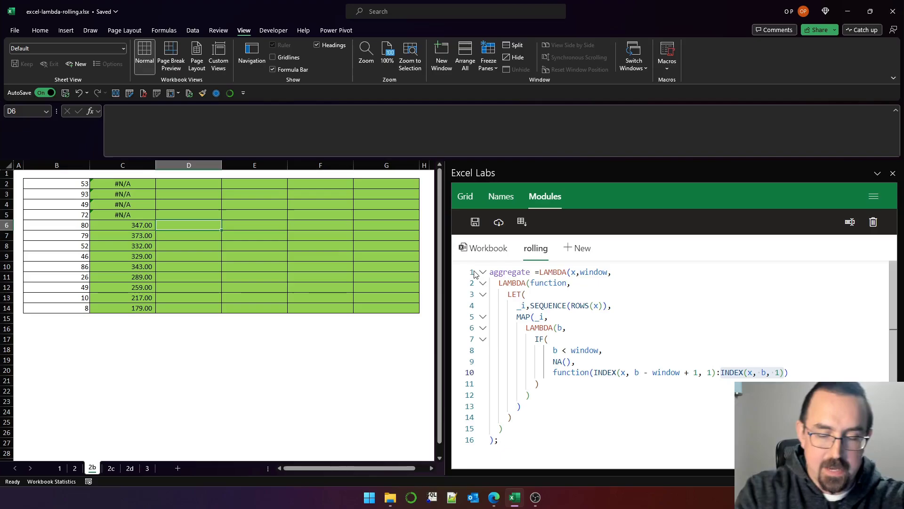
text(=SUM()
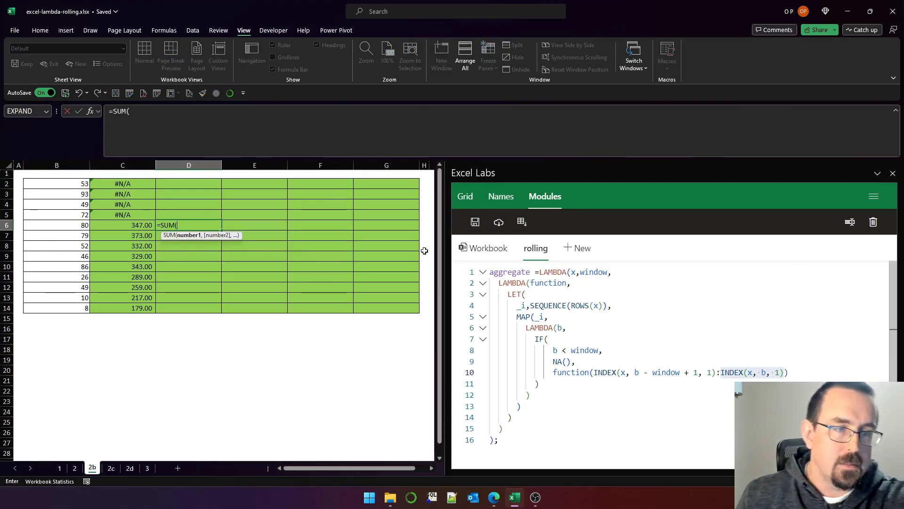
drag(87, 183, 85, 227)
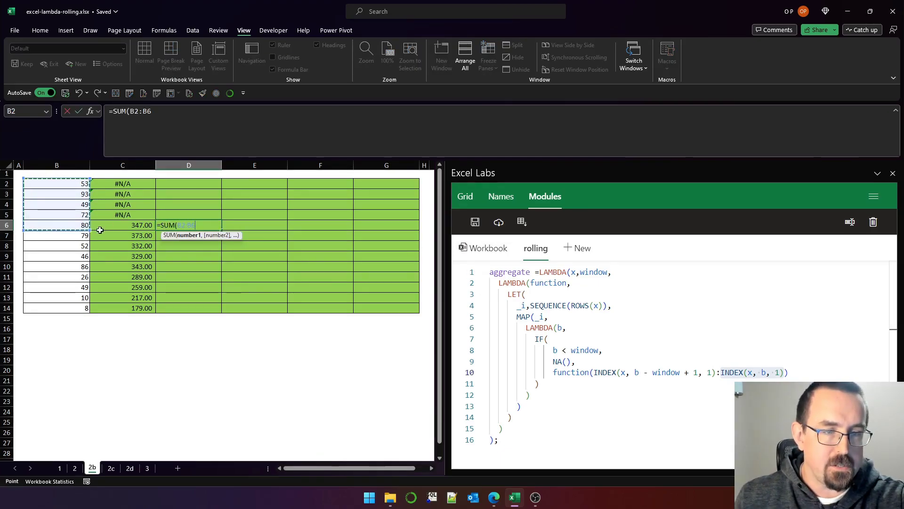
text())
key(ctrl+Return)
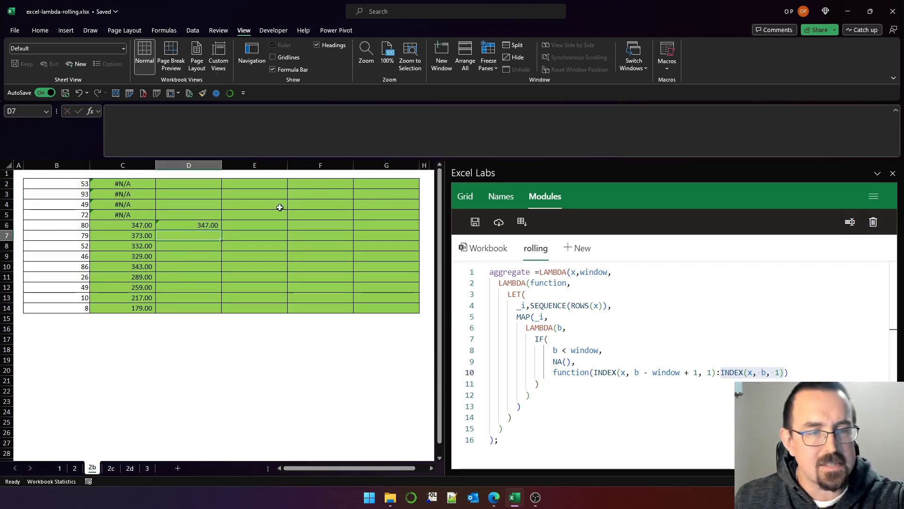
double_click(222, 231)
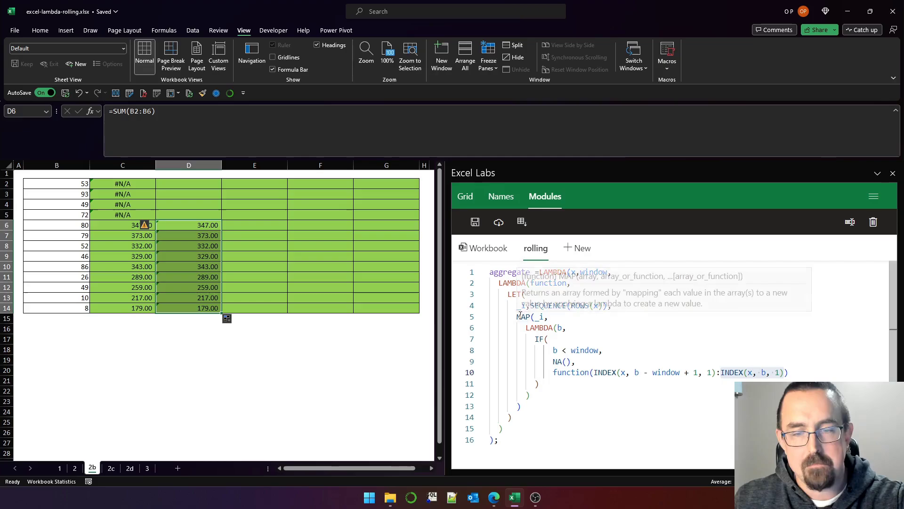
click(721, 373)
key(shift+alt+Right)
key(shift+alt+Right)
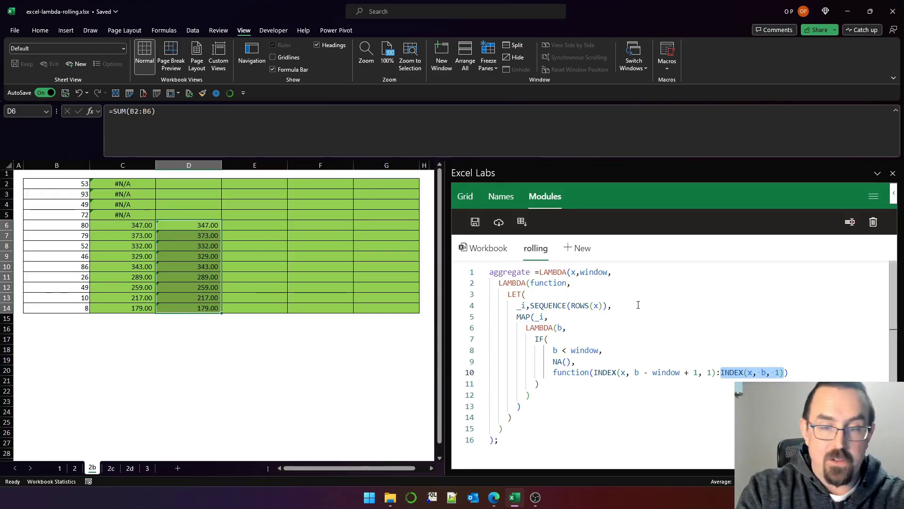
key(BackSpace)
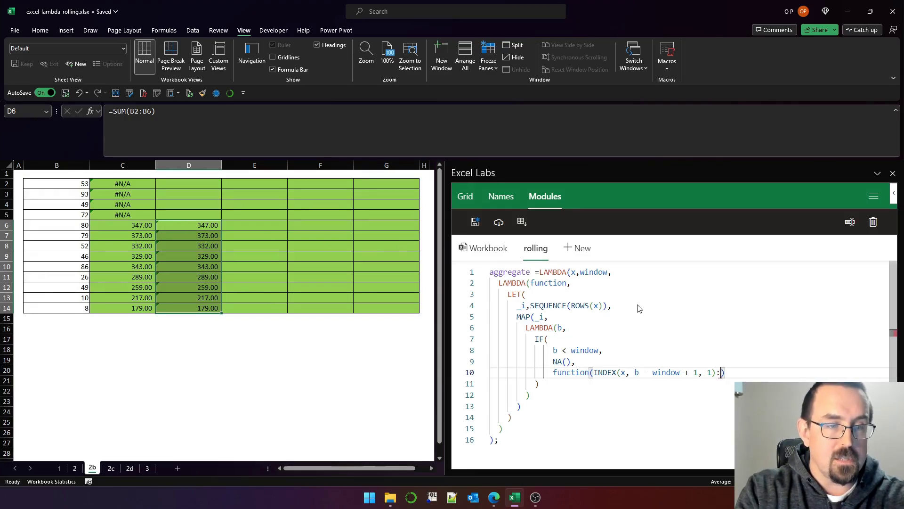
key(ctrl+z)
click(730, 357)
click(207, 222)
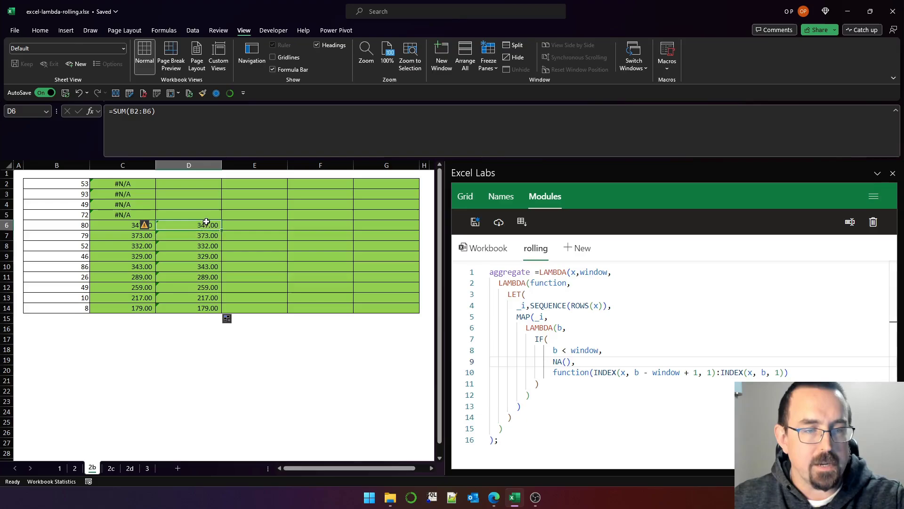
drag(206, 222, 208, 309)
key(Delete)
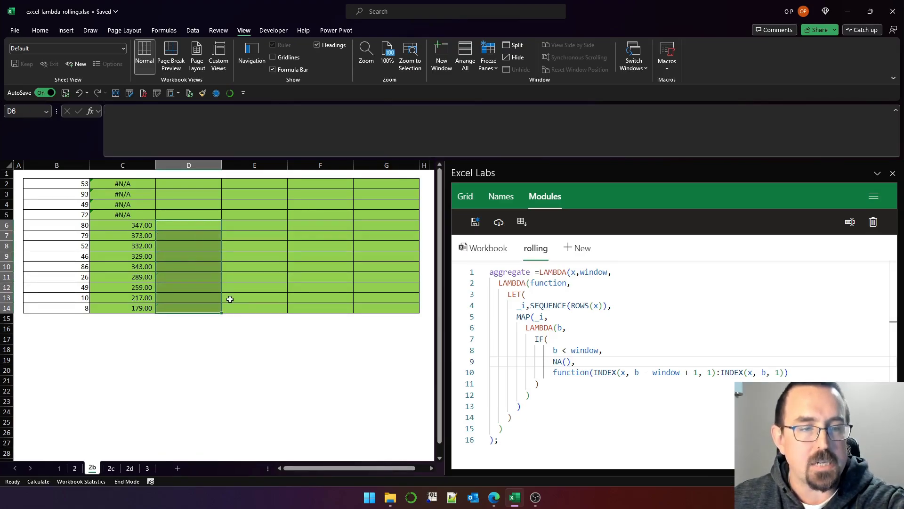
- Wrap the start of C2's formula in LET, naming rolling.aggregate(B2:B14, 5) as r
click(150, 183)
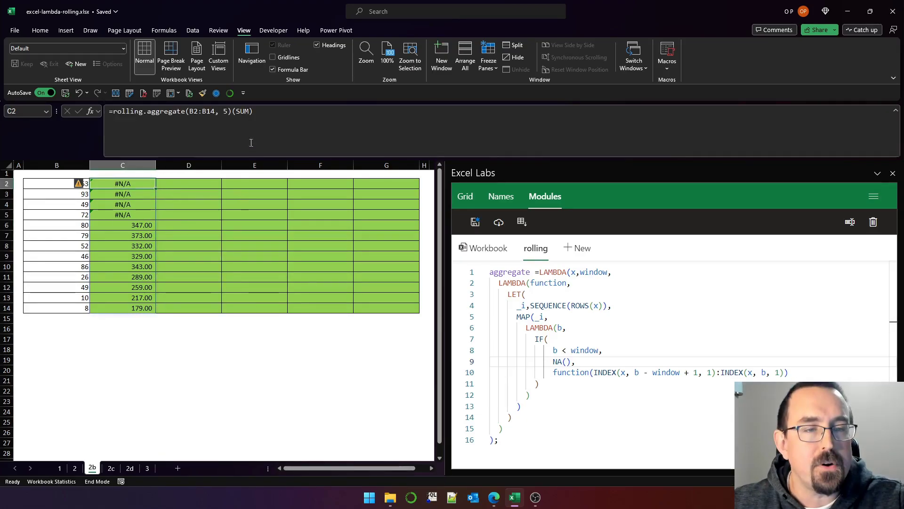
double_click(241, 111)
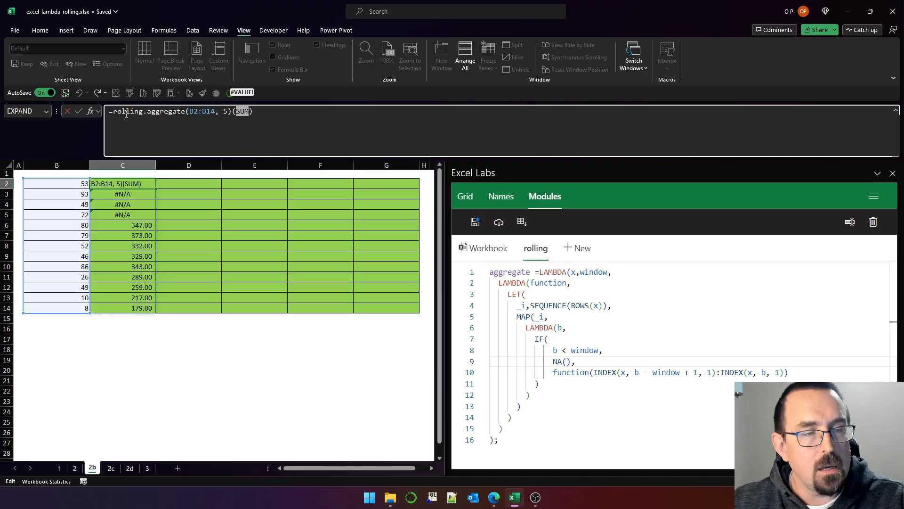
click(224, 117)
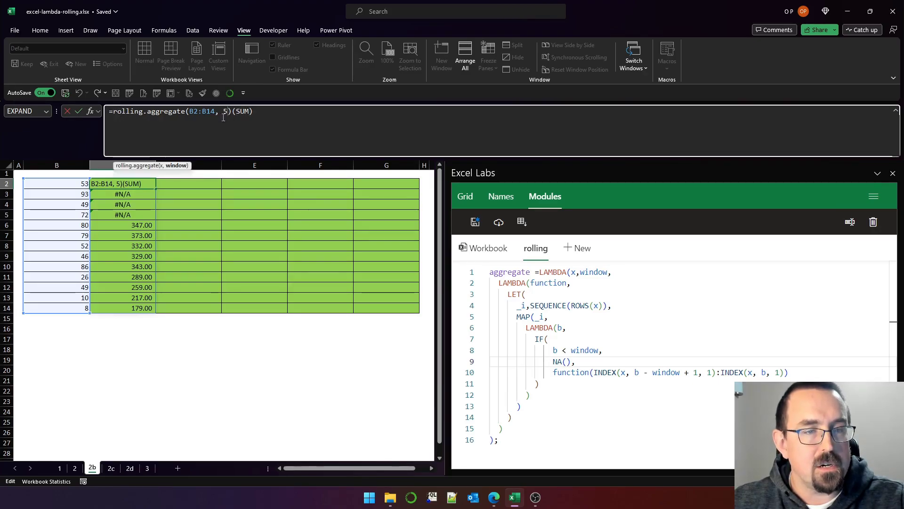
click(113, 115)
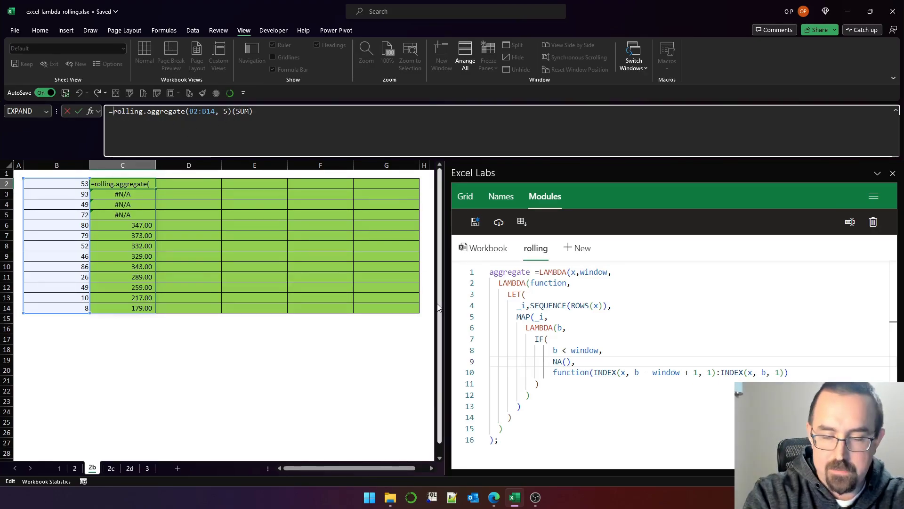
text(LET(r)
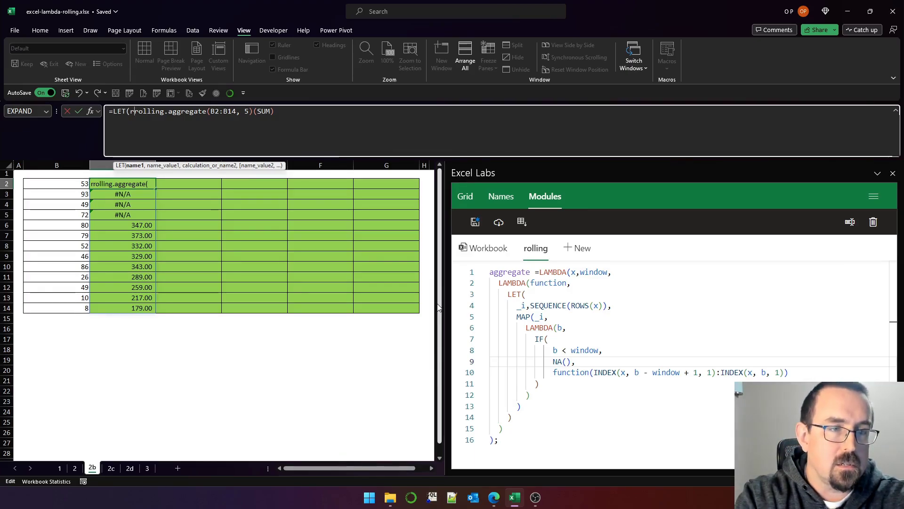
text(,)
- Replace the trailing (SUM) with HSTACK of r(SUM), r(AVERAGE), r(MIN), r(MAX) and a TEXTJOIN LAMBDA
key(End)
key(BackSpace)
key(BackSpace)
key(BackSpace)
key(BackSpace)
key(BackSpace)
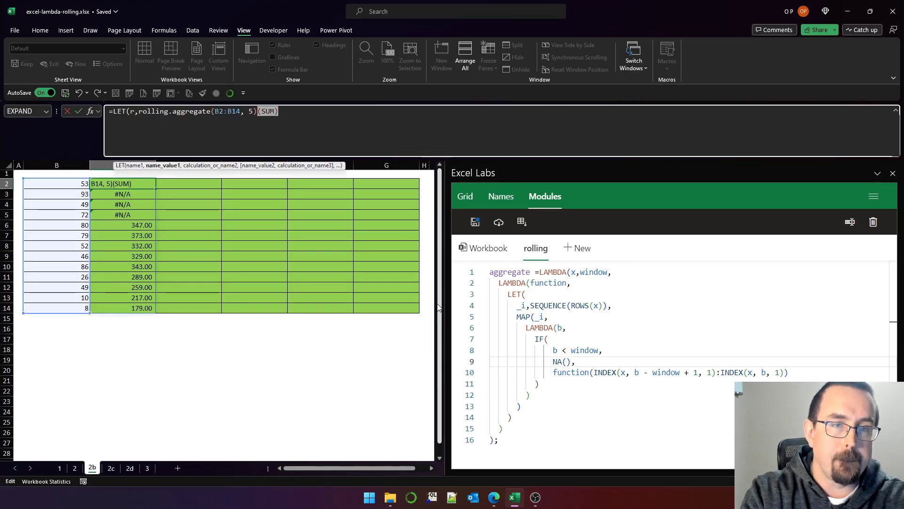
text(,)
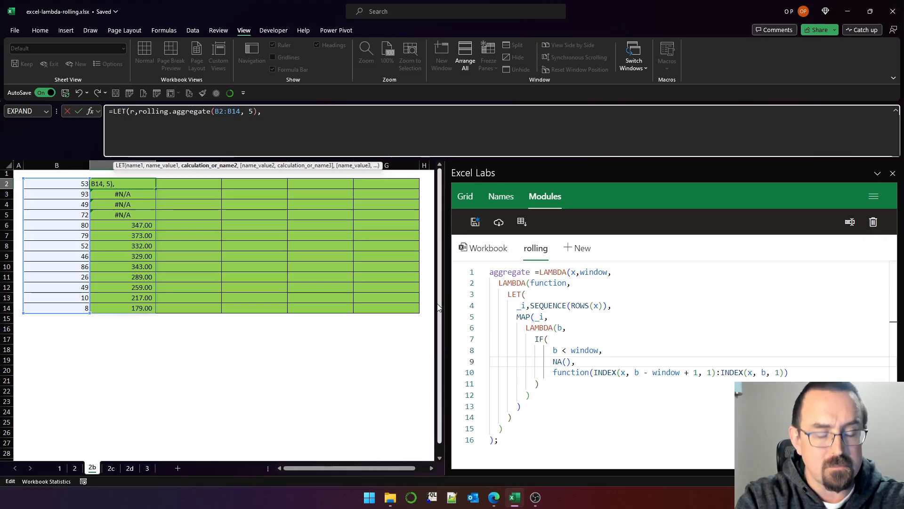
text(HSTACK(r)
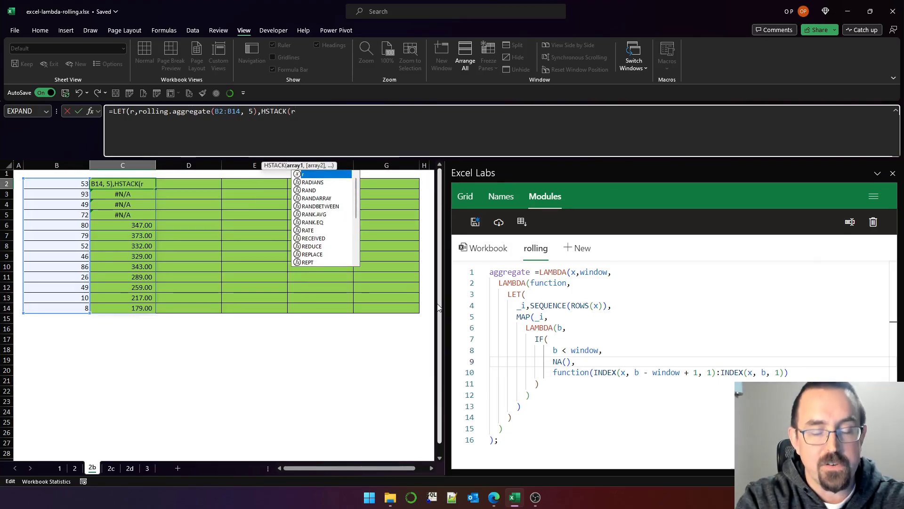
text((S)
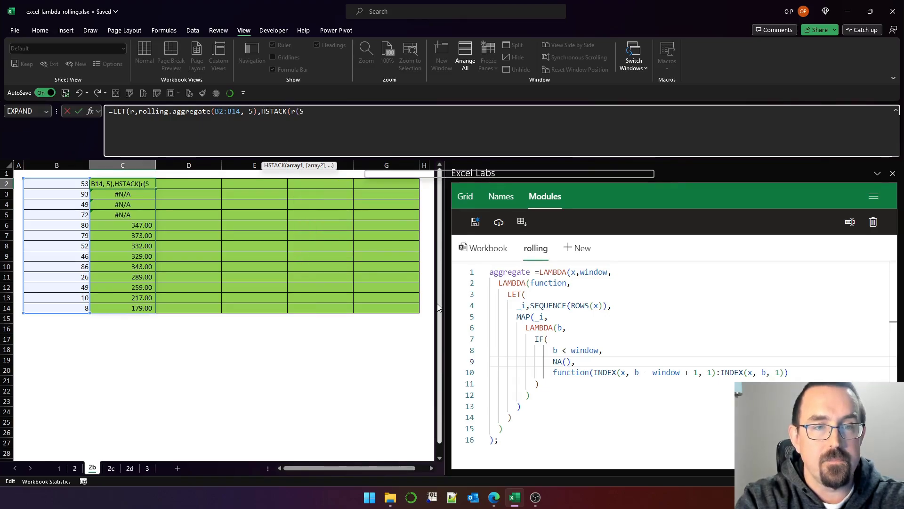
text(UM), r)
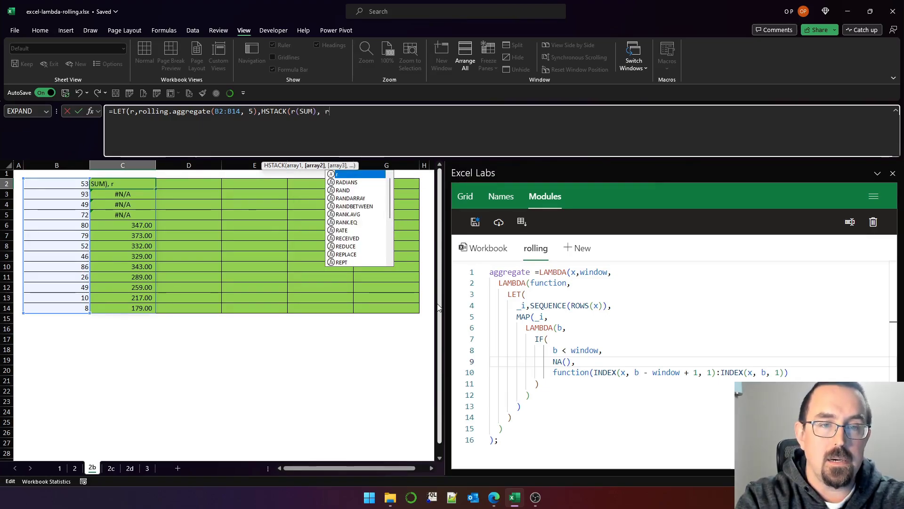
text((AVERAGE), r(MIN))
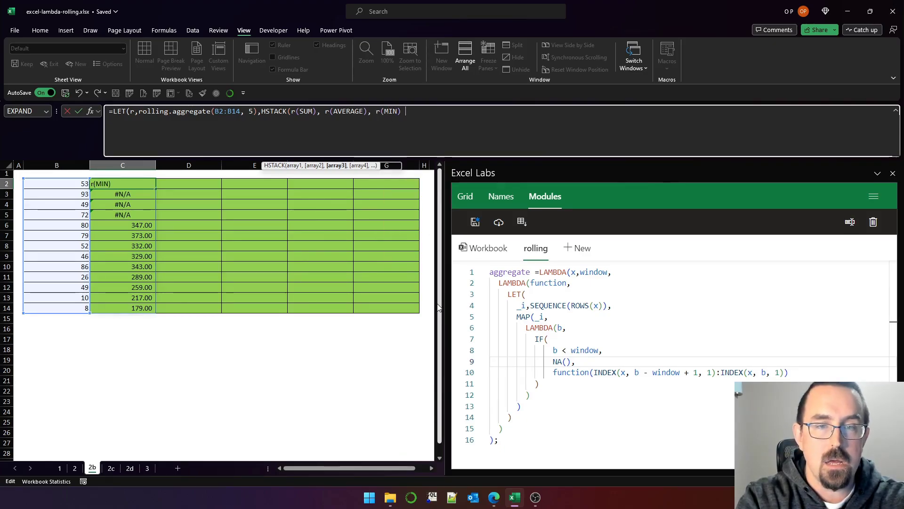
text(, r(MA)
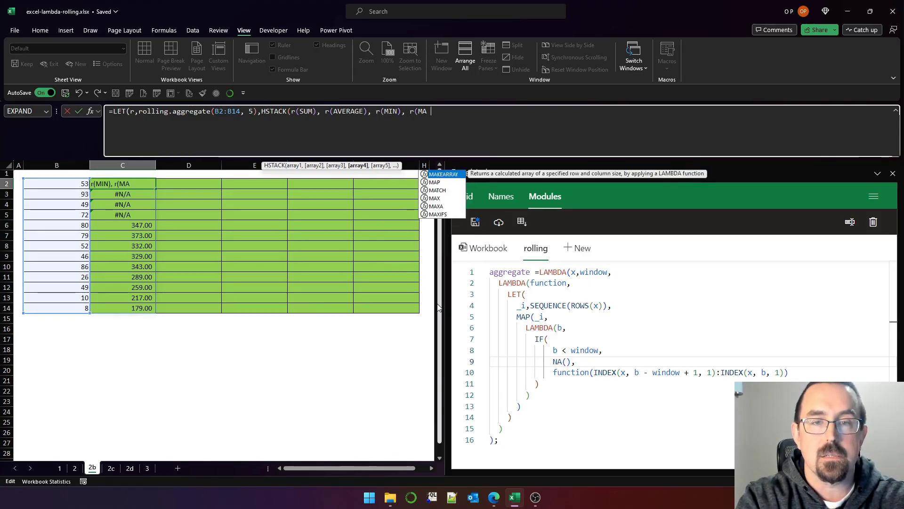
text(X), r)
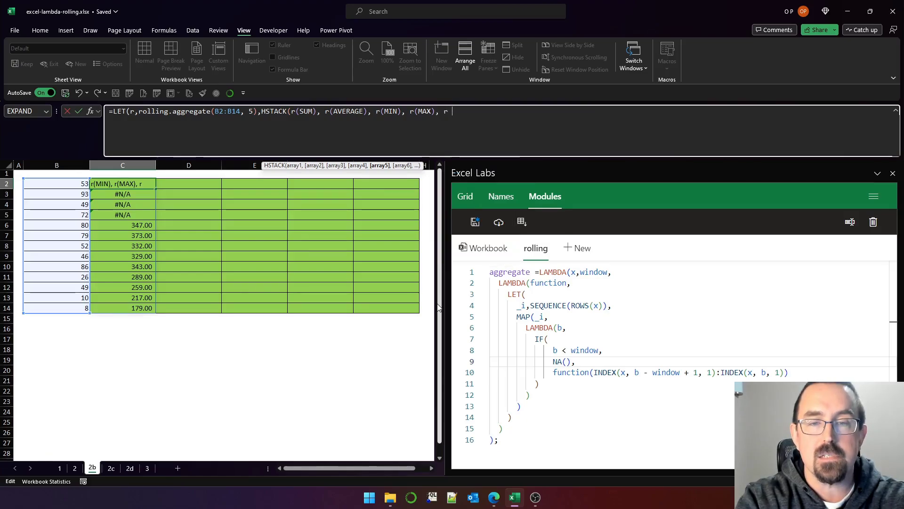
text(()
text(LA)
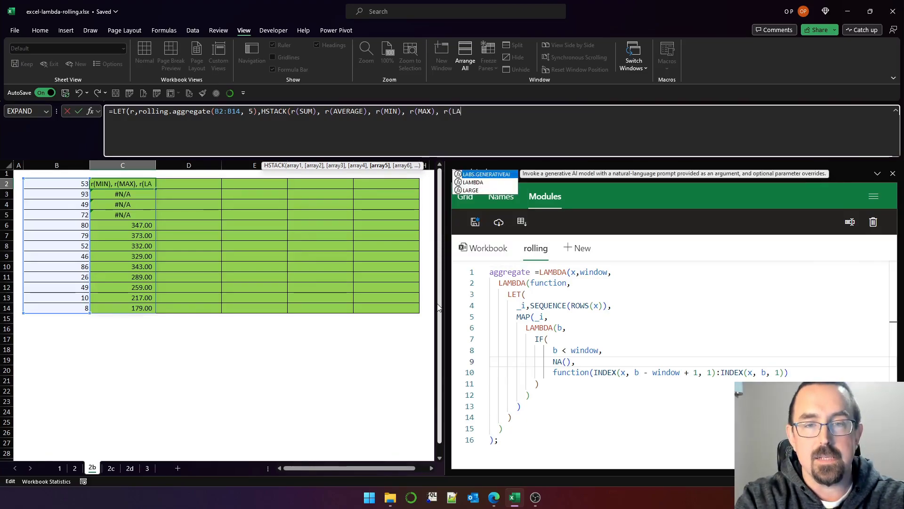
text(MBDA(x, )
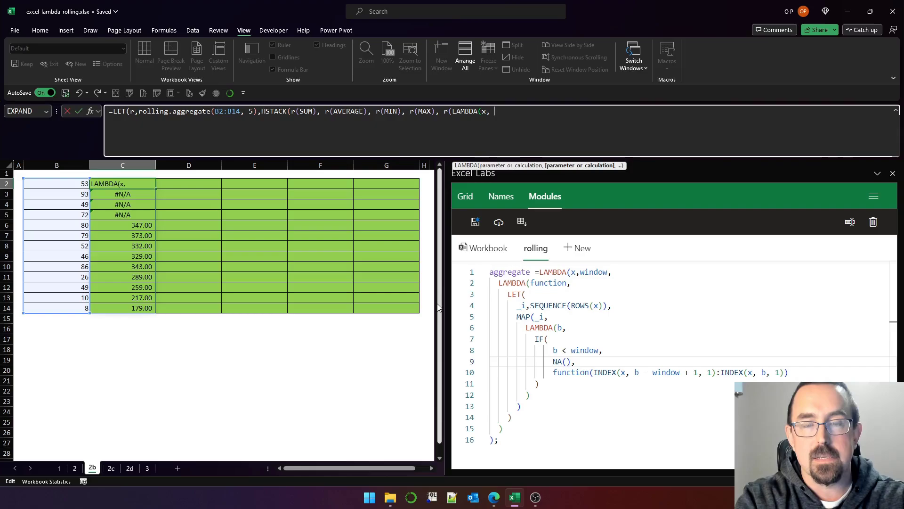
text(TEXTJOIN()
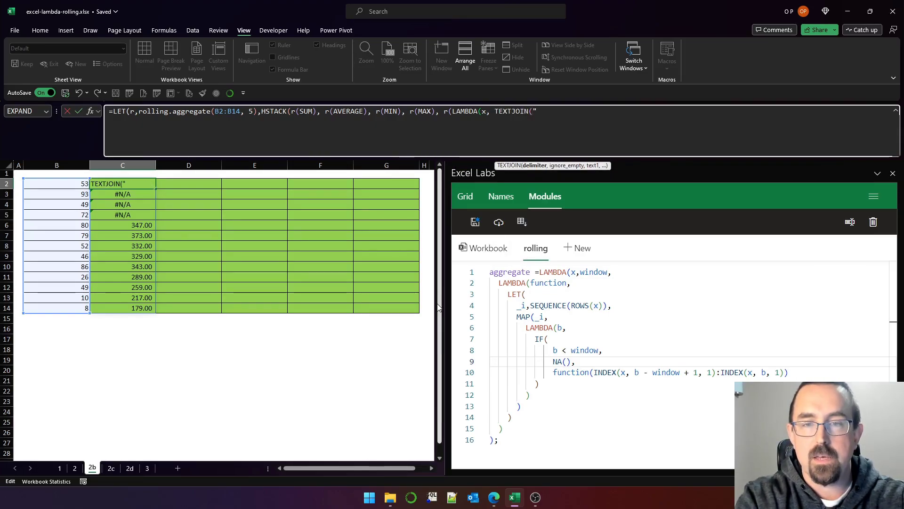
text(", ", TRUE)
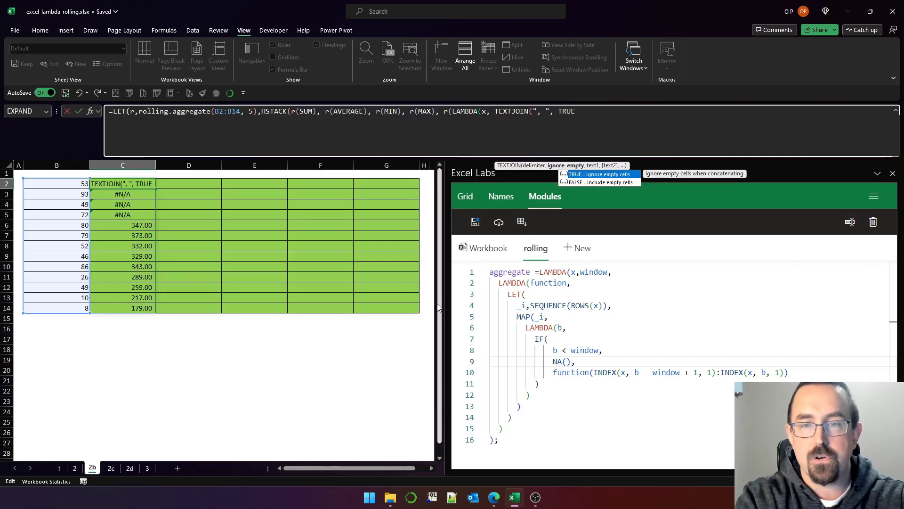
text(, x)))
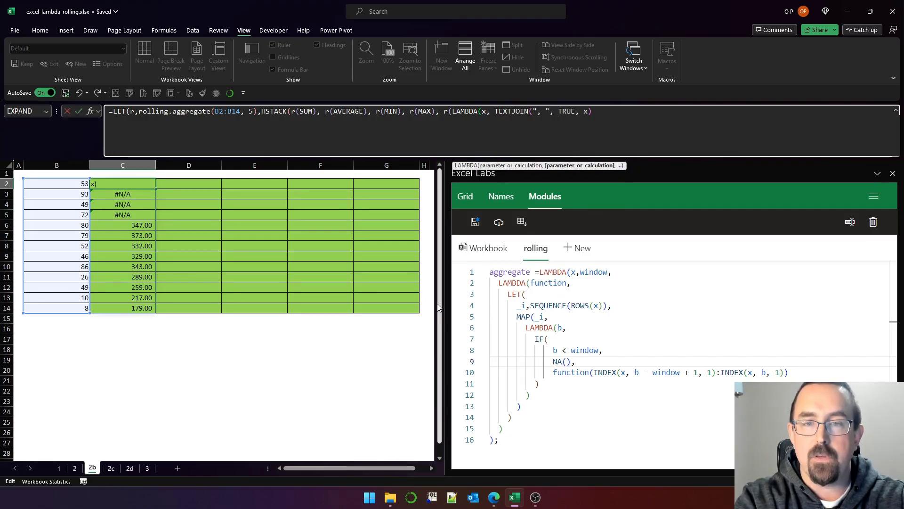
text())
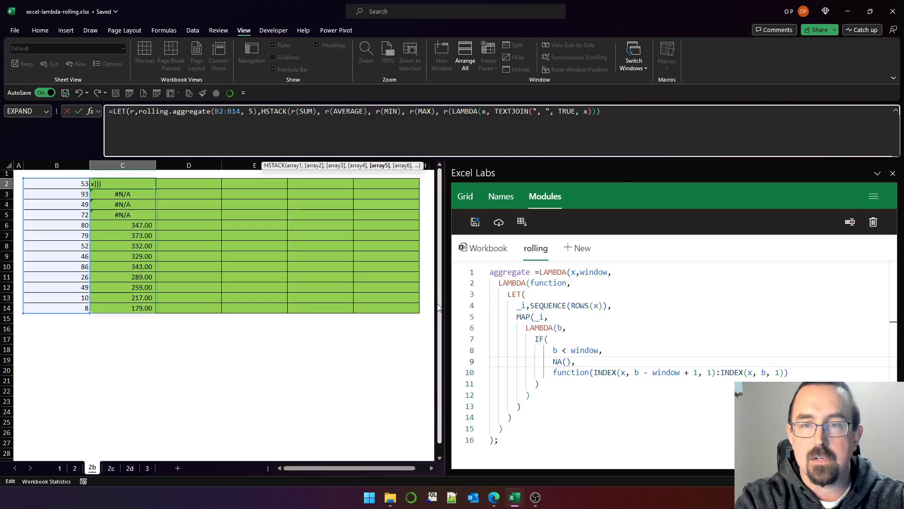
text()))
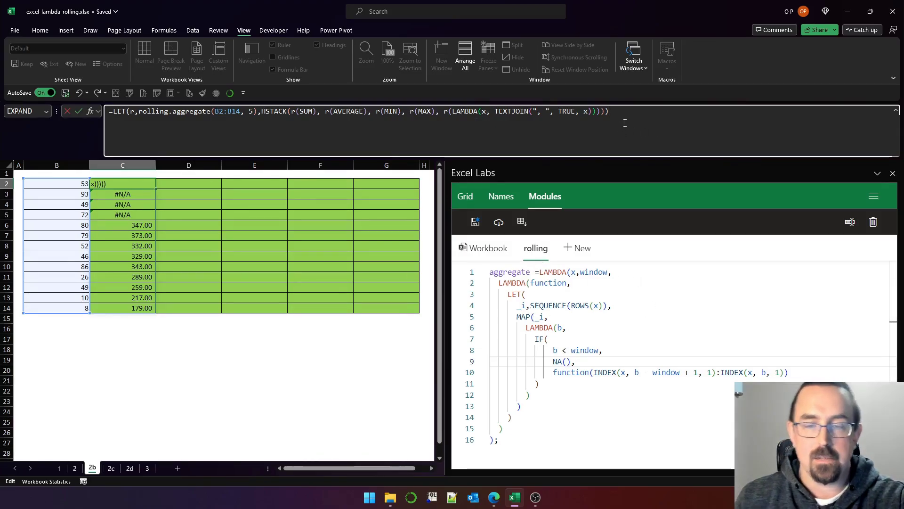
- Commit the LET/HSTACK formula and review the spilled sums, averages, minimums, maximums and joined values in C:G
key(Return)
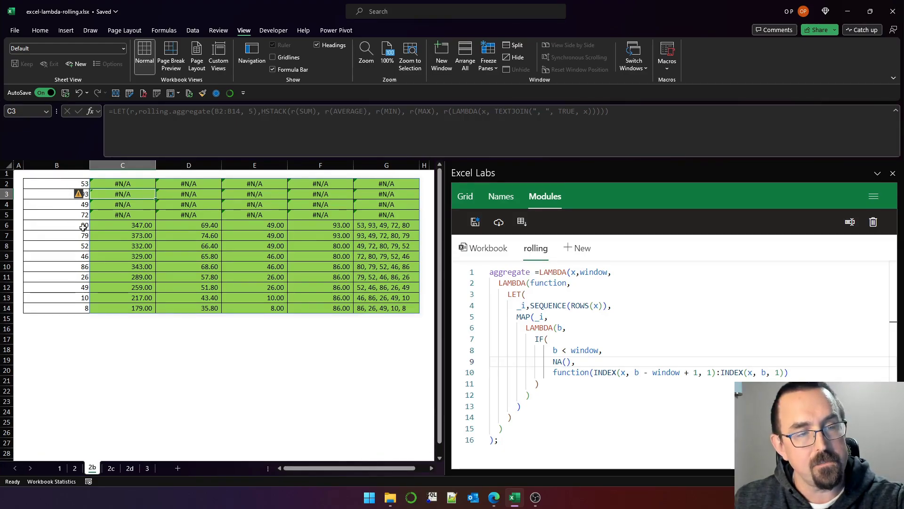
drag(138, 182, 134, 278)
drag(188, 183, 189, 257)
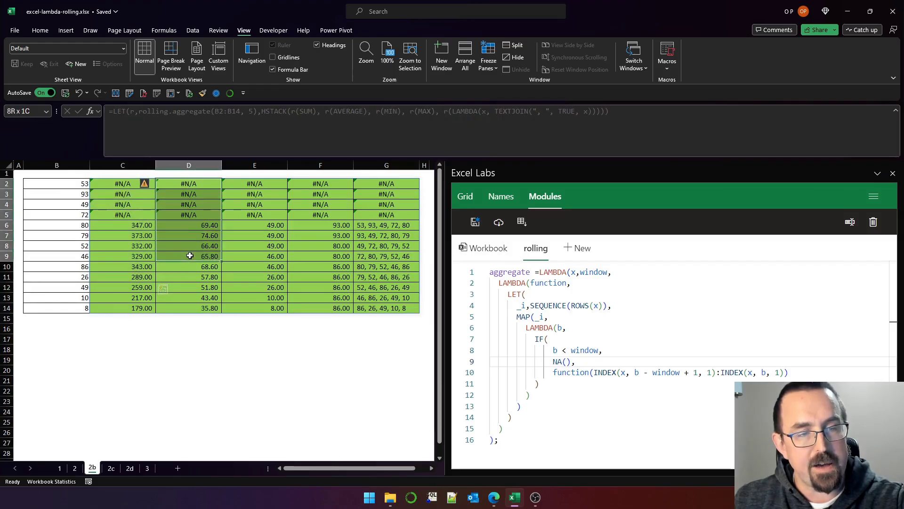
drag(263, 180, 256, 269)
drag(327, 184, 328, 270)
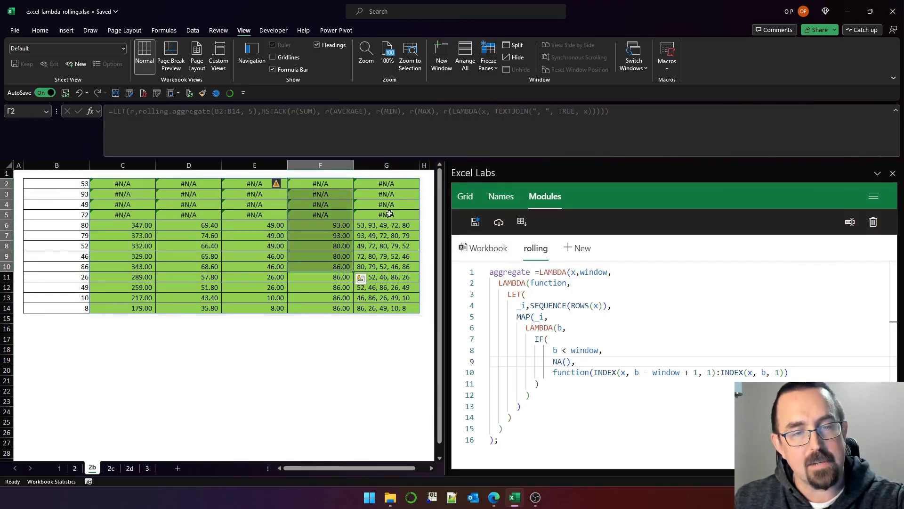
drag(386, 184, 392, 247)
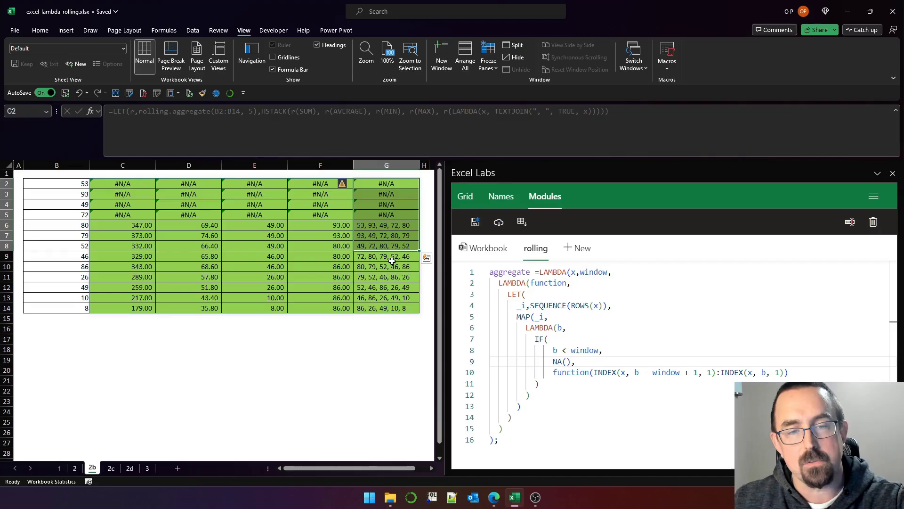